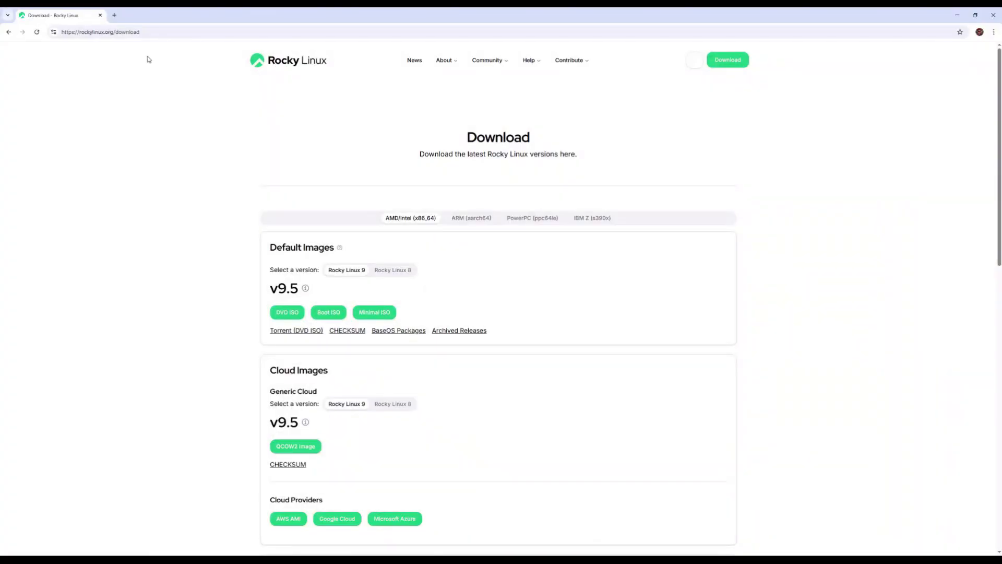
Download the Rocky Linux 9.5 DVD ISO and show Rocky-9.5-x86_64-dvd.iso in its folder.
click(152, 32)
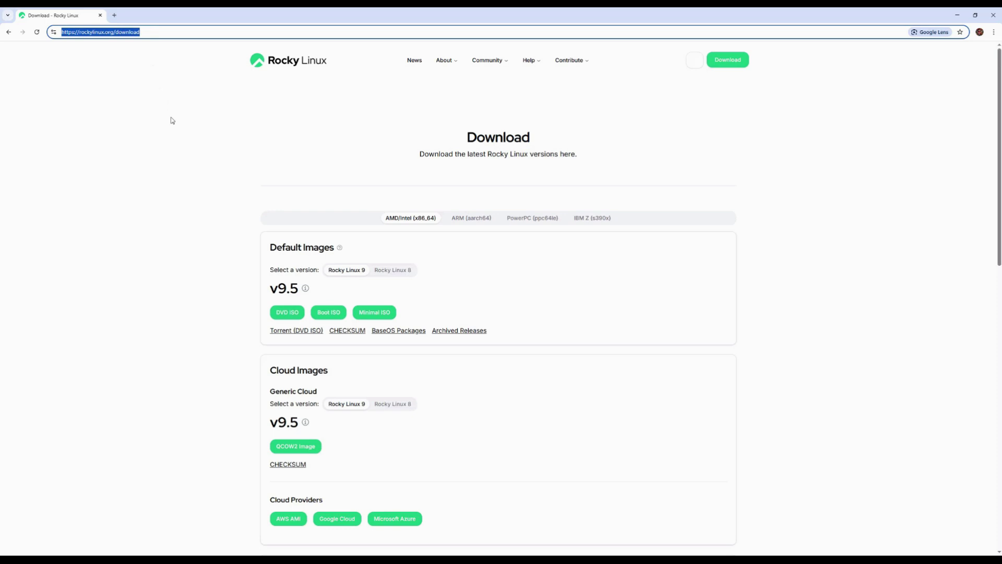
click(304, 315)
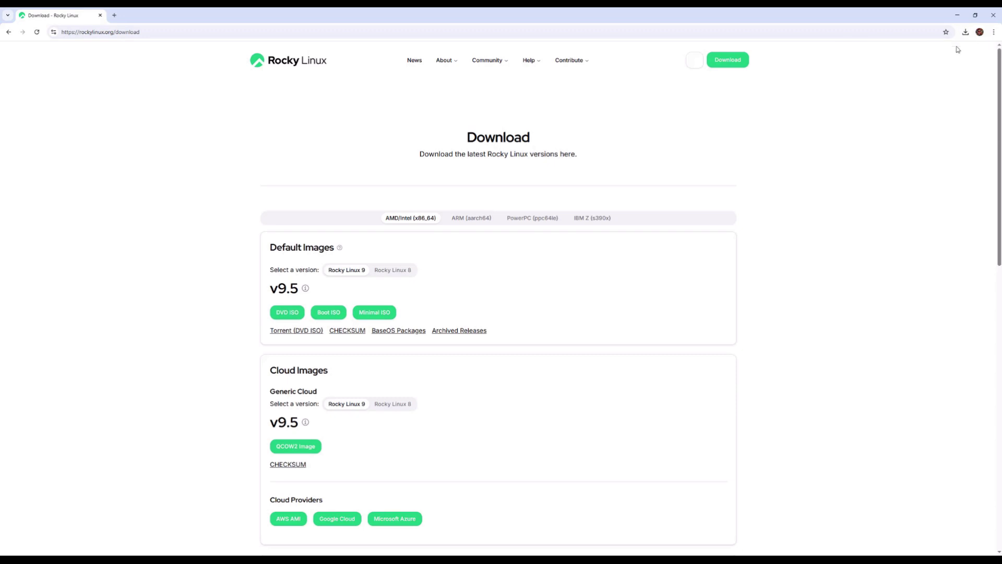
click(966, 32)
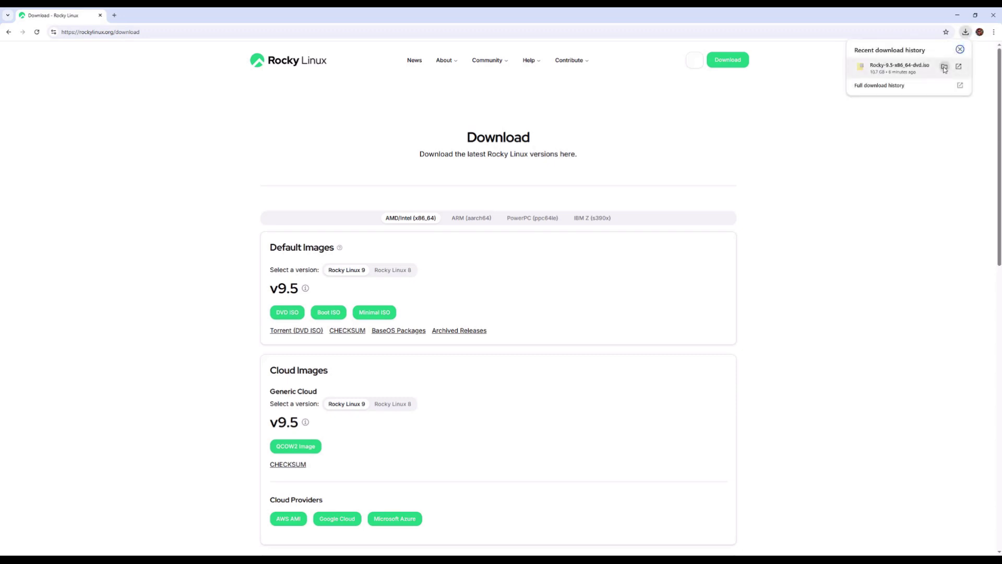
click(945, 69)
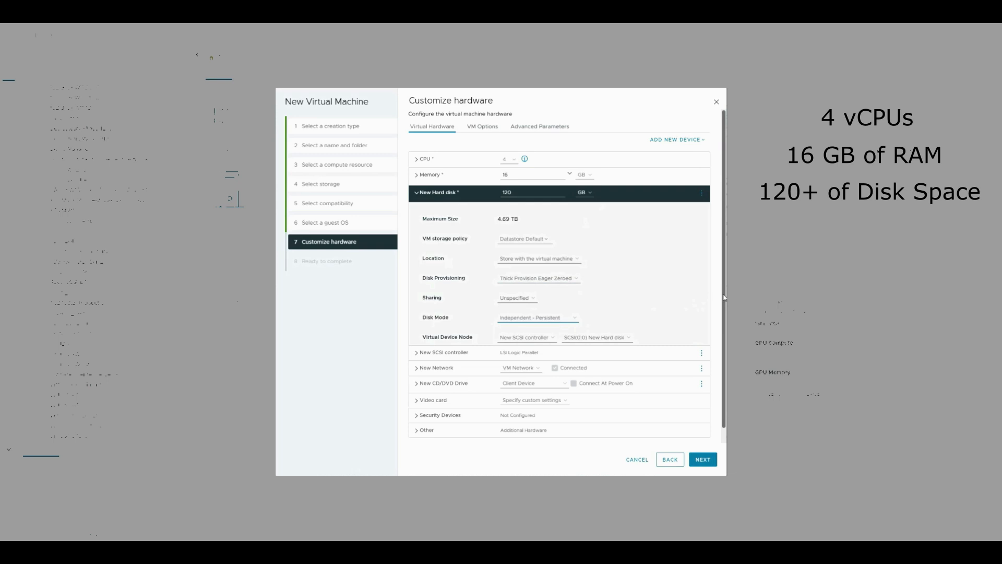
Attach the datastore Rocky ISO to the CD/DVD drive, create the VM, power it on, and launch its web console.
click(574, 278)
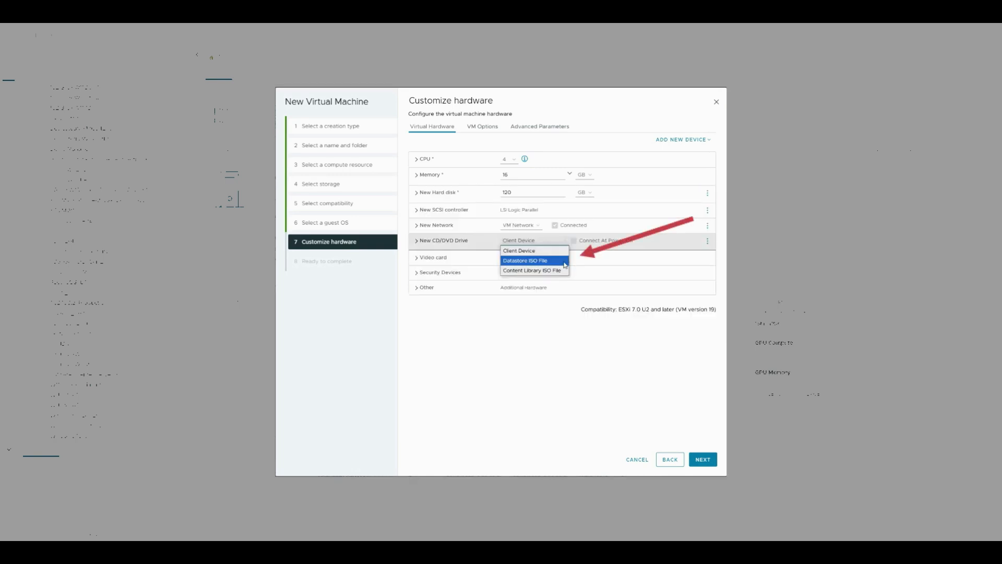
click(564, 261)
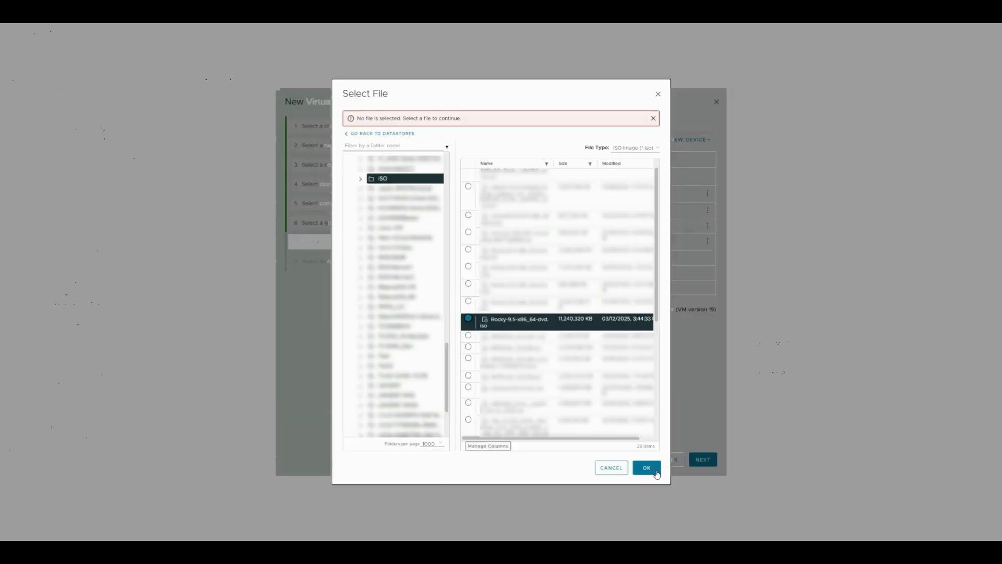
click(646, 467)
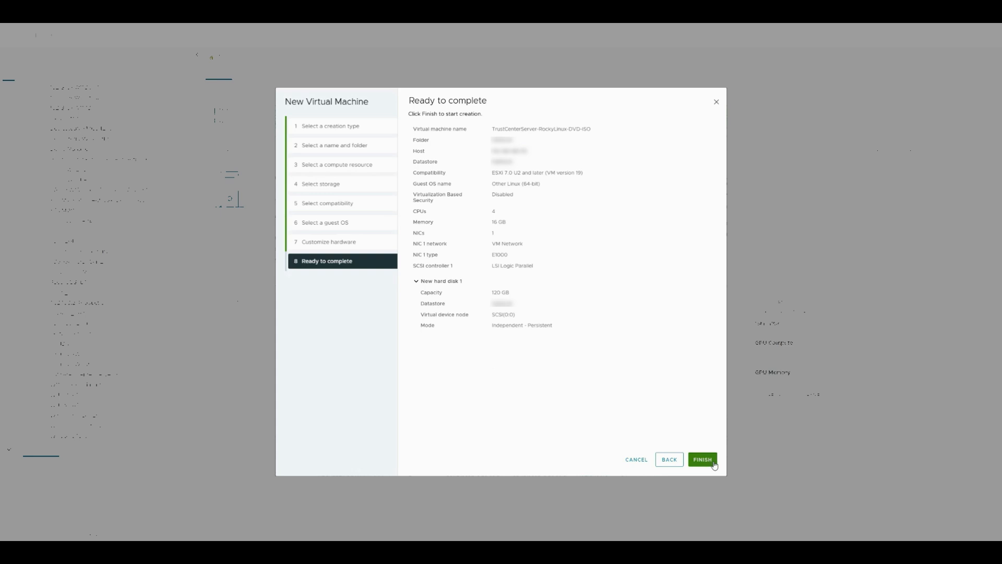
click(702, 459)
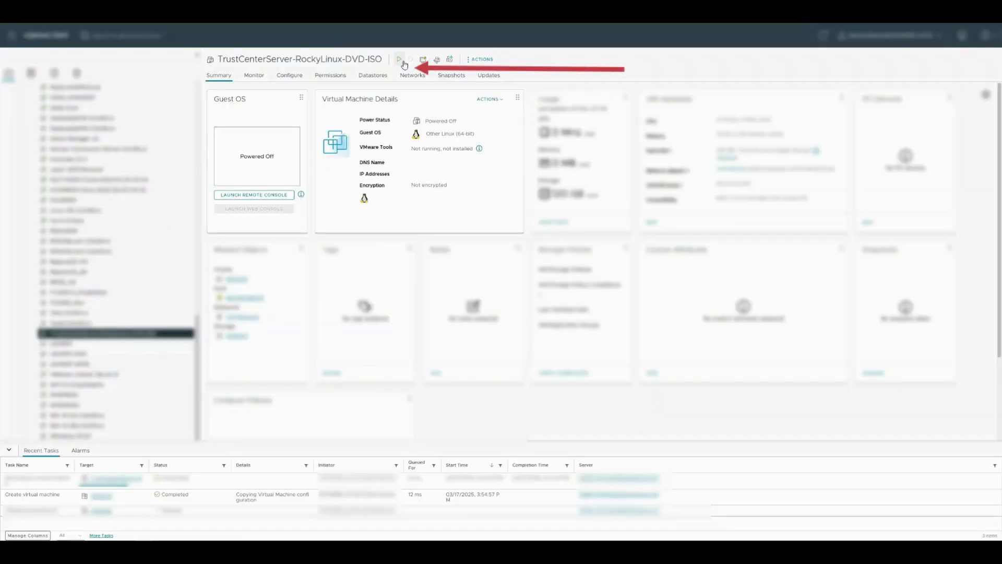
click(399, 59)
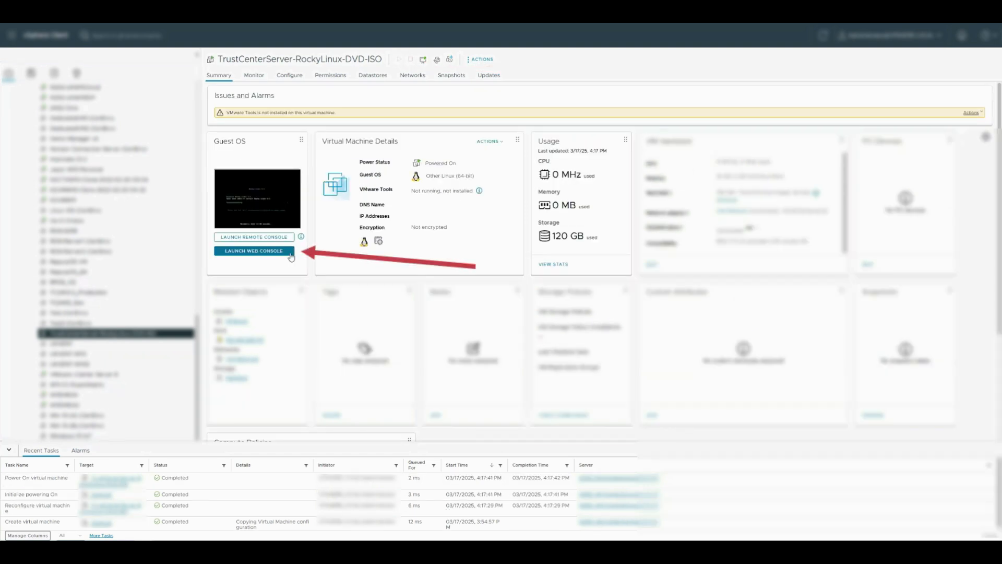
click(291, 255)
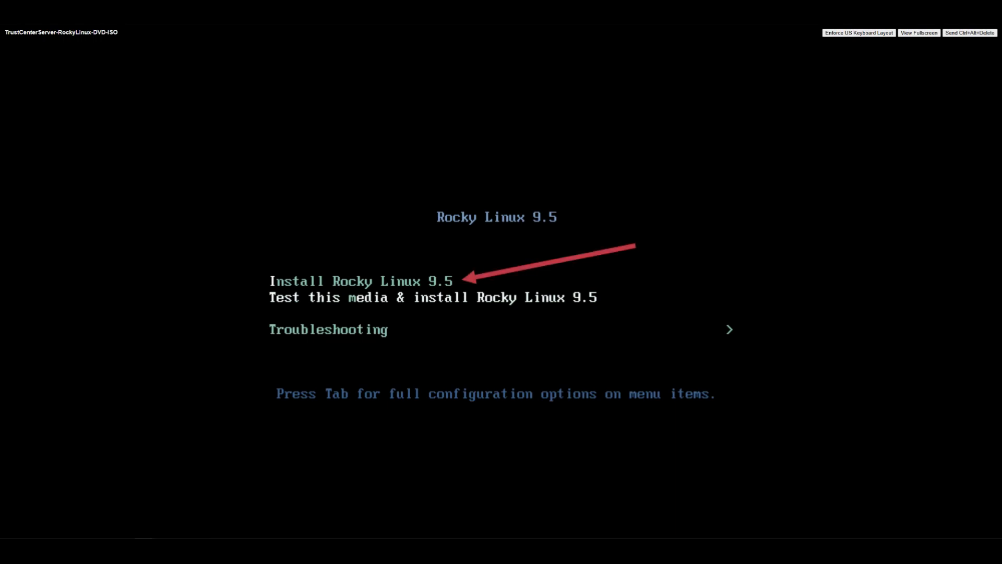
Boot the Install Rocky Linux 9.5 option and accept English (United Kingdom) as installer language.
key(Up)
key(Return)
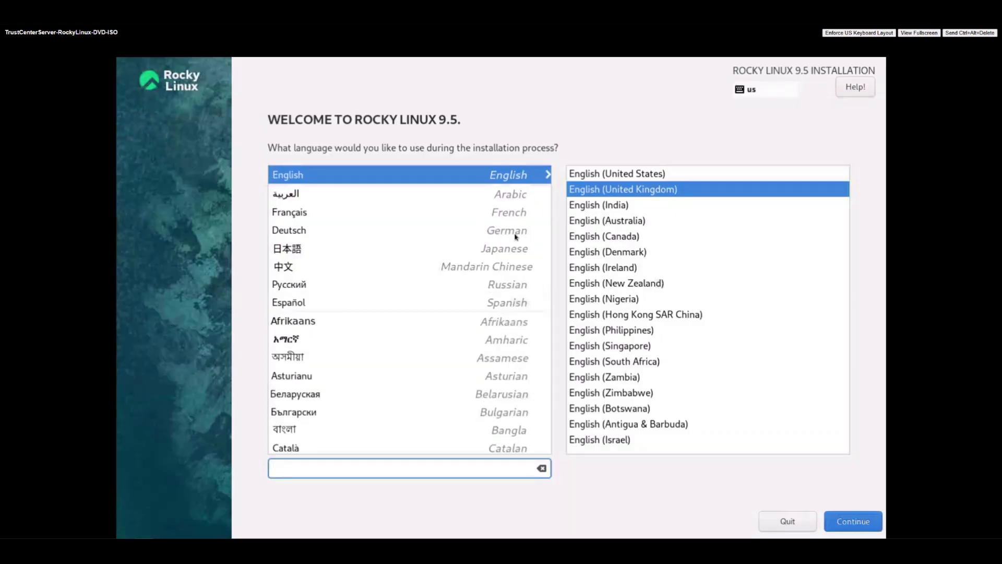
click(875, 523)
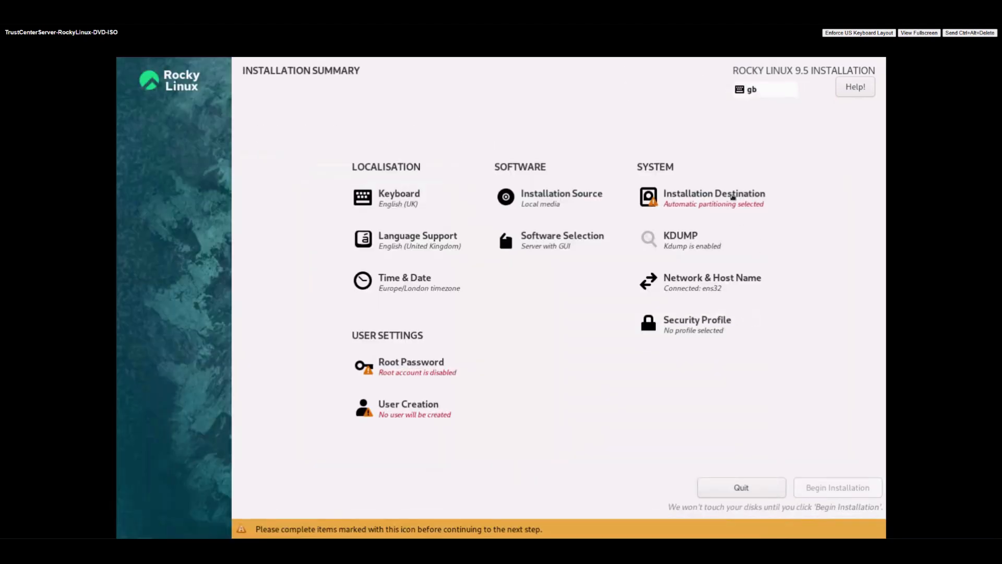
Select the VMware virtual disk as install destination with Custom storage configuration.
click(733, 196)
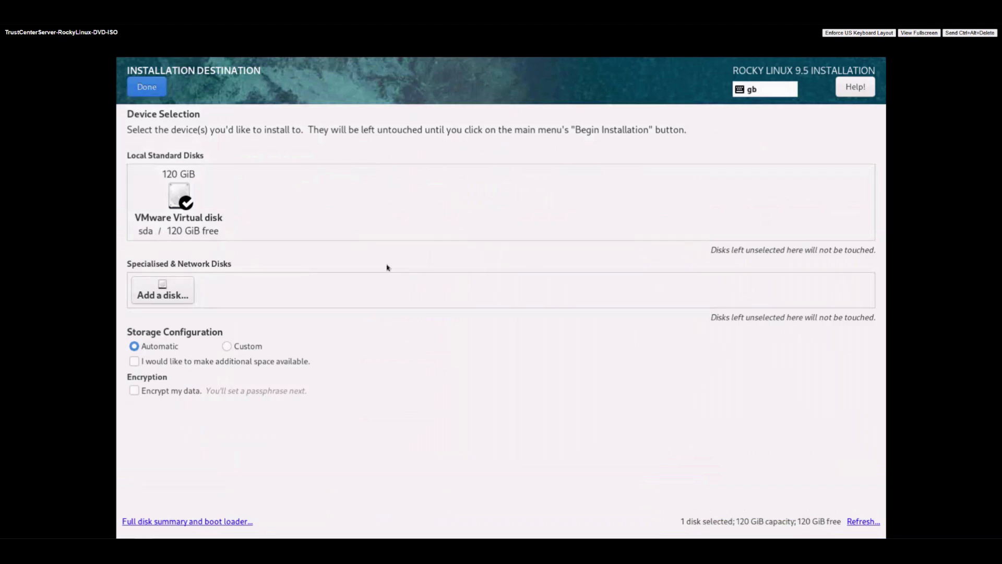
click(182, 199)
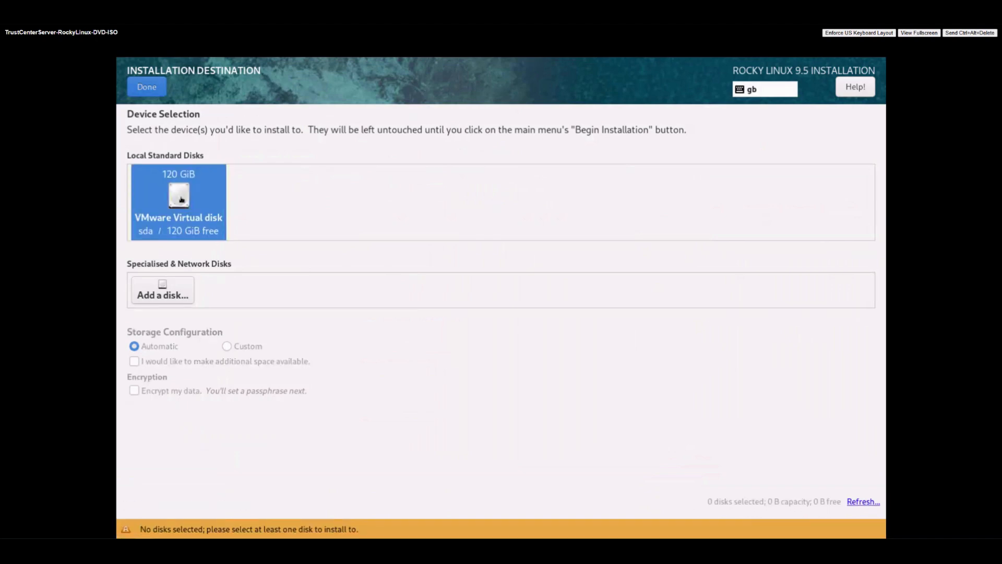
click(182, 199)
click(227, 346)
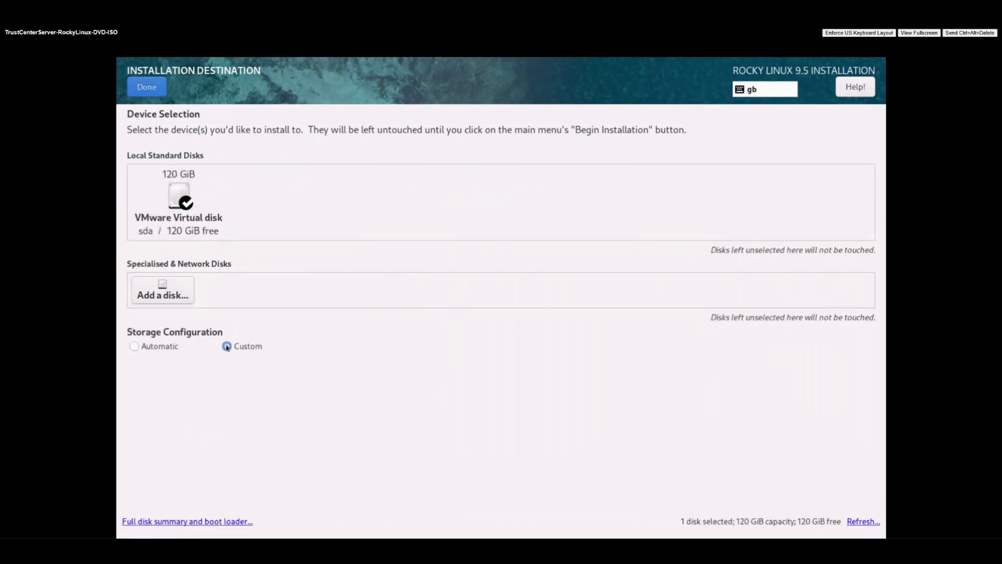
click(164, 87)
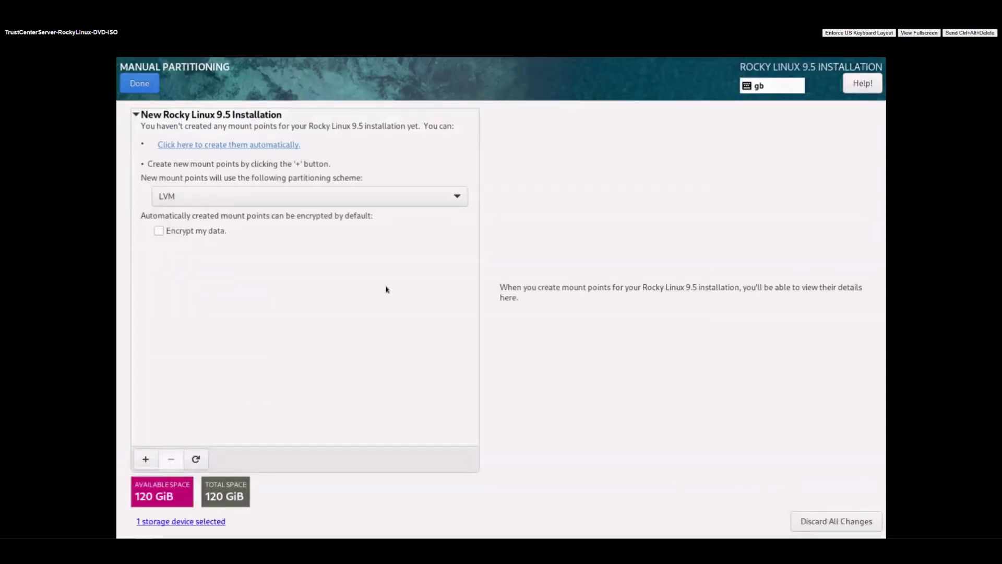
Create the default mount points automatically and remove the /home partition.
click(293, 146)
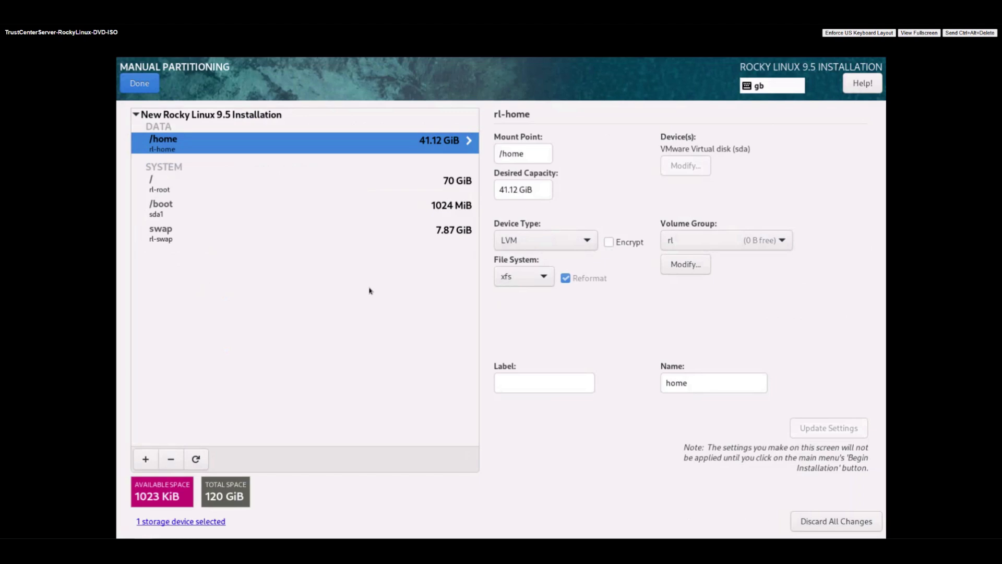
click(380, 178)
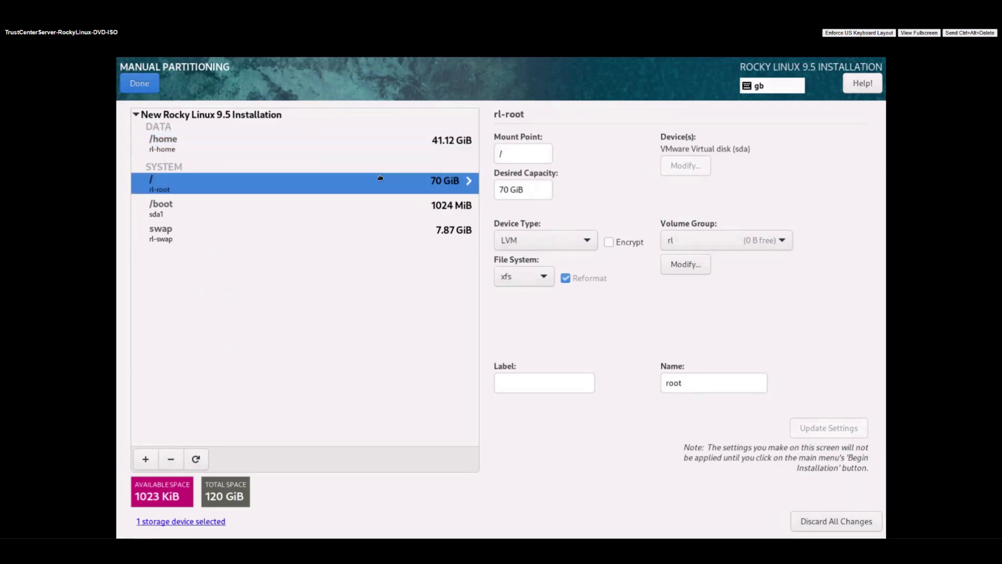
click(371, 145)
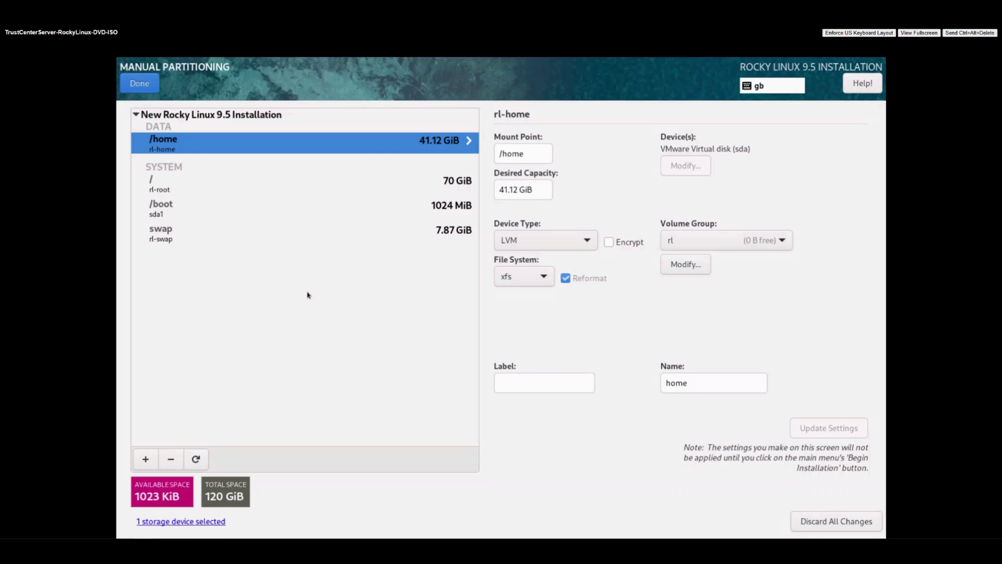
click(175, 461)
Set the root partition's desired capacity to 111.12 GiB and accept the partitioning changes.
click(530, 190)
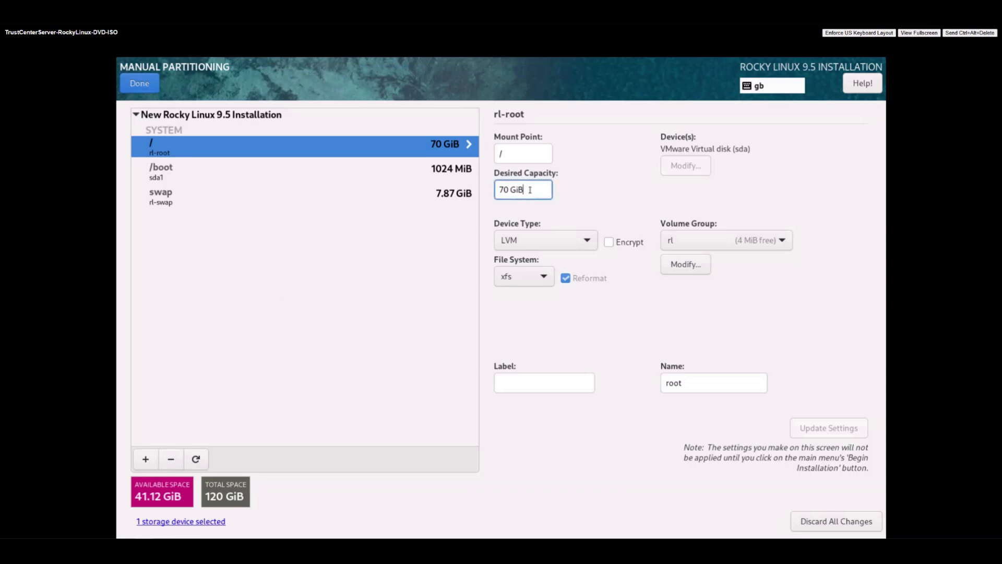
key(Left)
key(Left)
key(Left)
key(Left)
key(Left)
key(Left)
text(111)
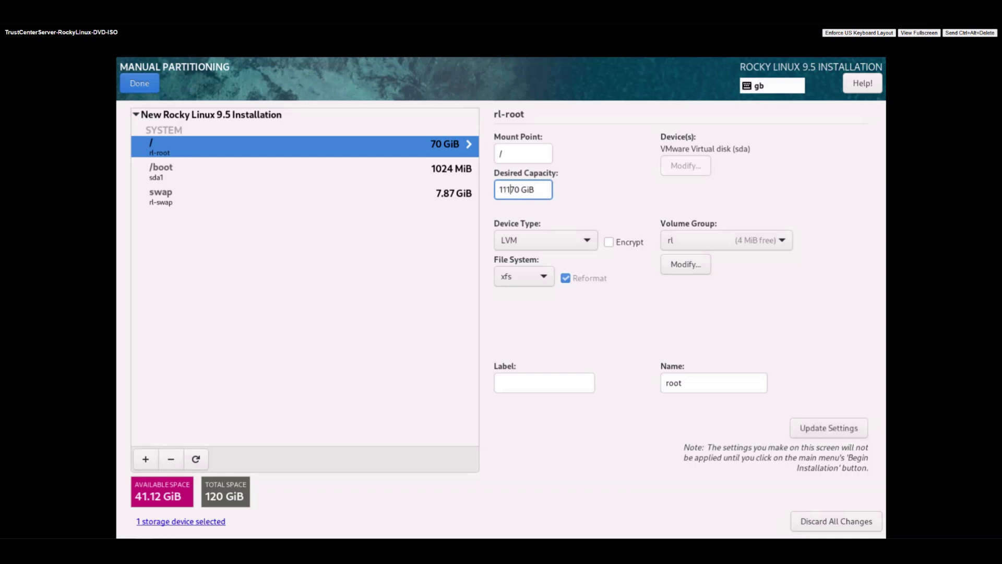
text(.12)
key(Delete)
key(Delete)
key(Return)
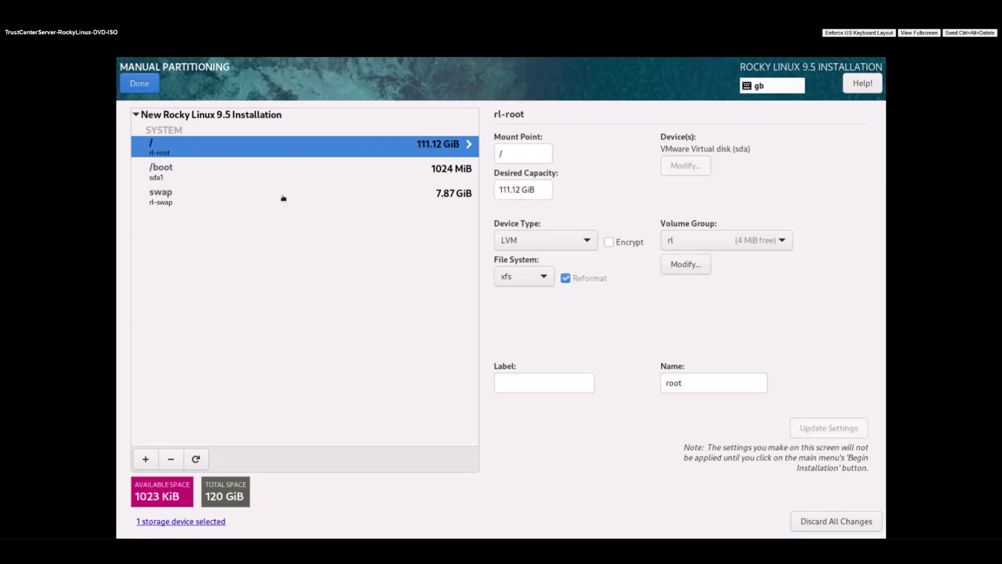
click(155, 89)
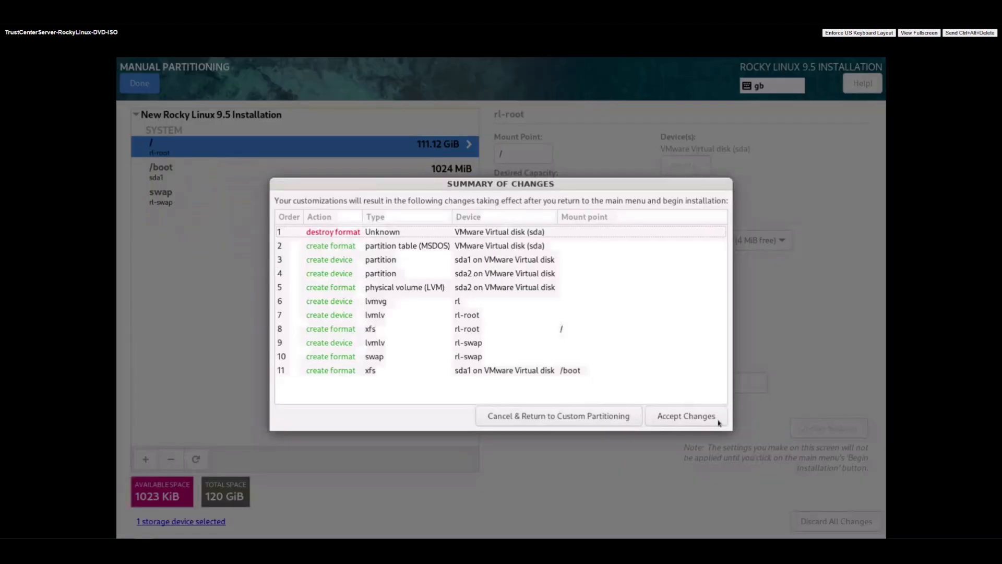
click(719, 422)
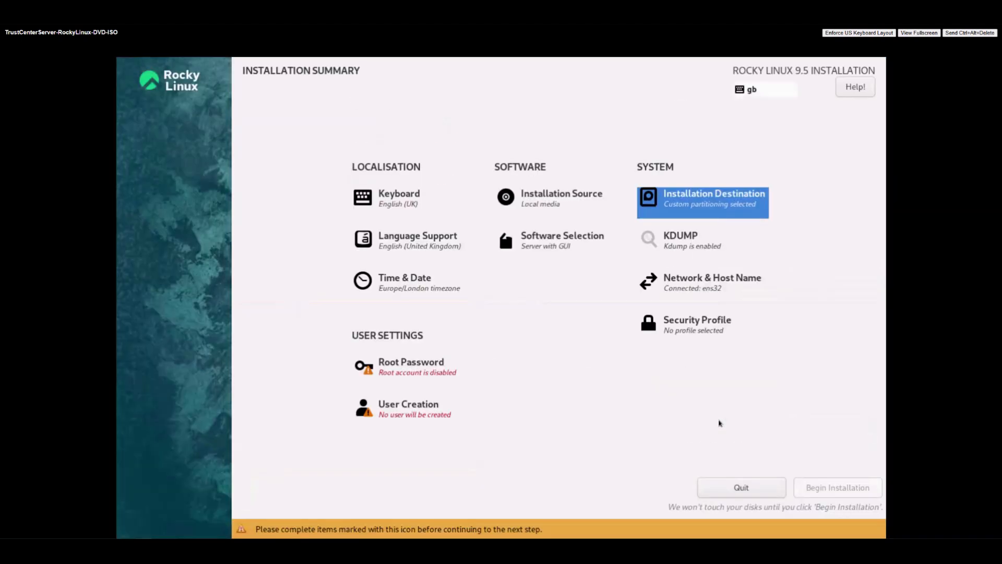
Set and confirm the root password, then install Rocky Linux 9.5 and reboot.
click(449, 377)
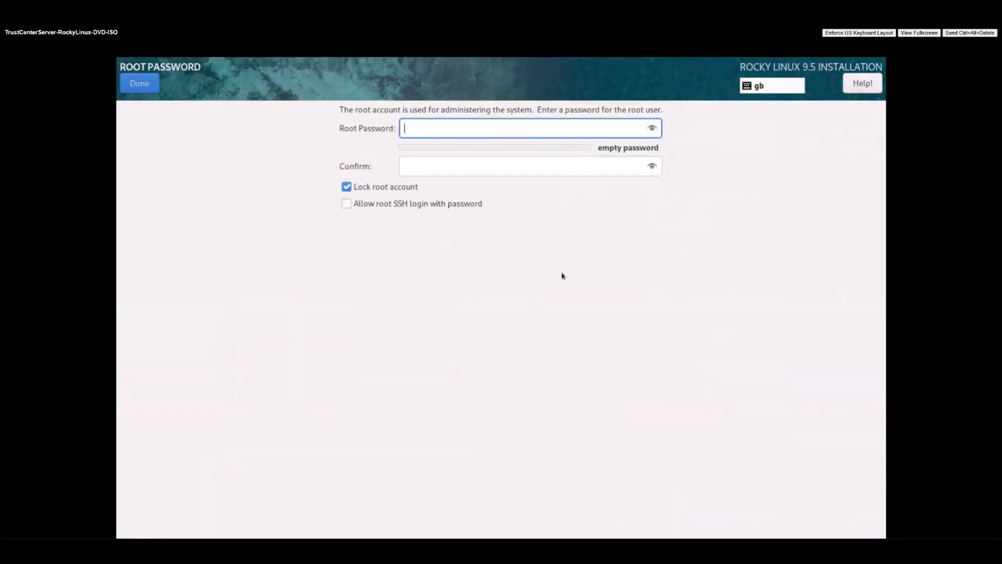
text(••••••••••••)
key(Tab)
text(••••••••••••)
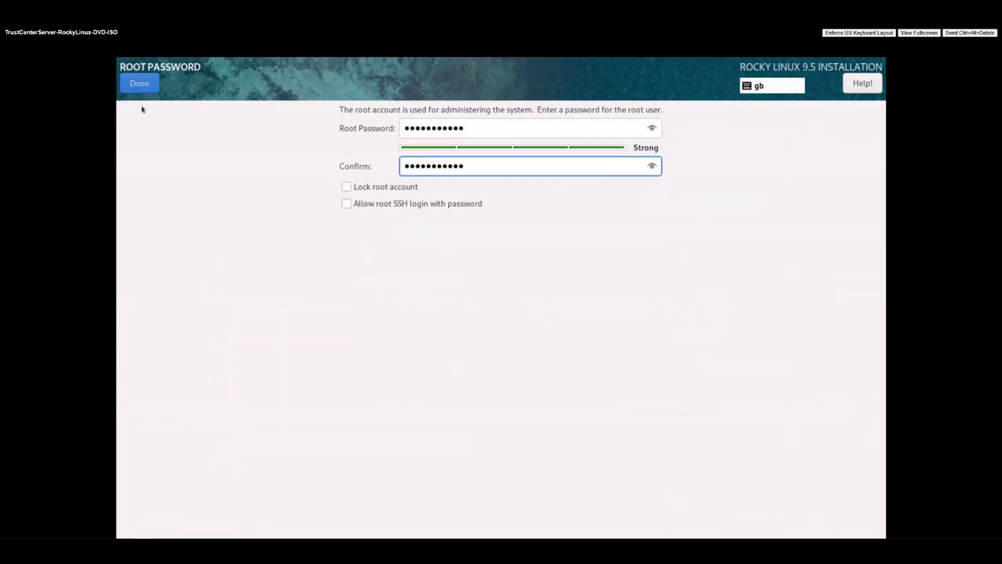
click(155, 89)
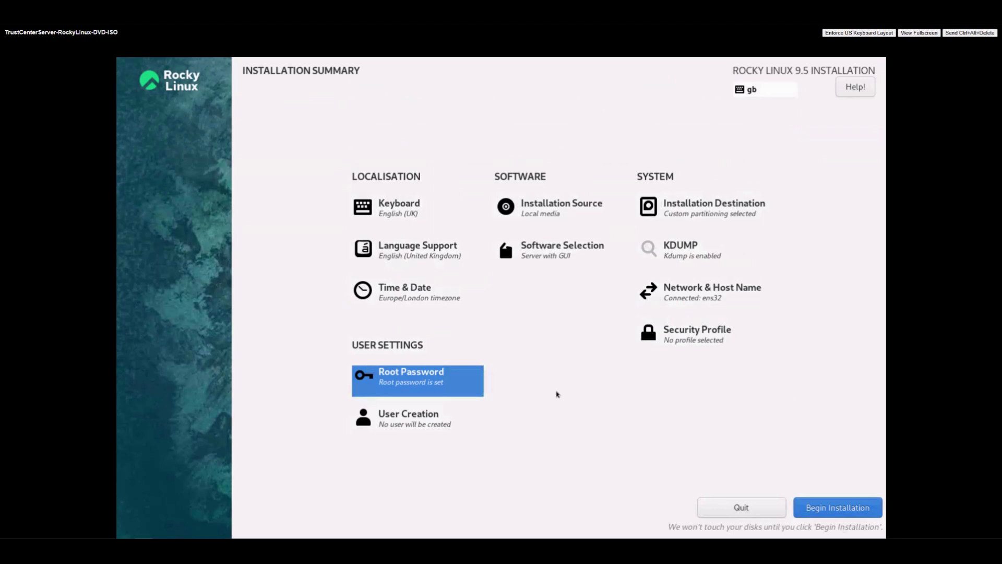
click(839, 508)
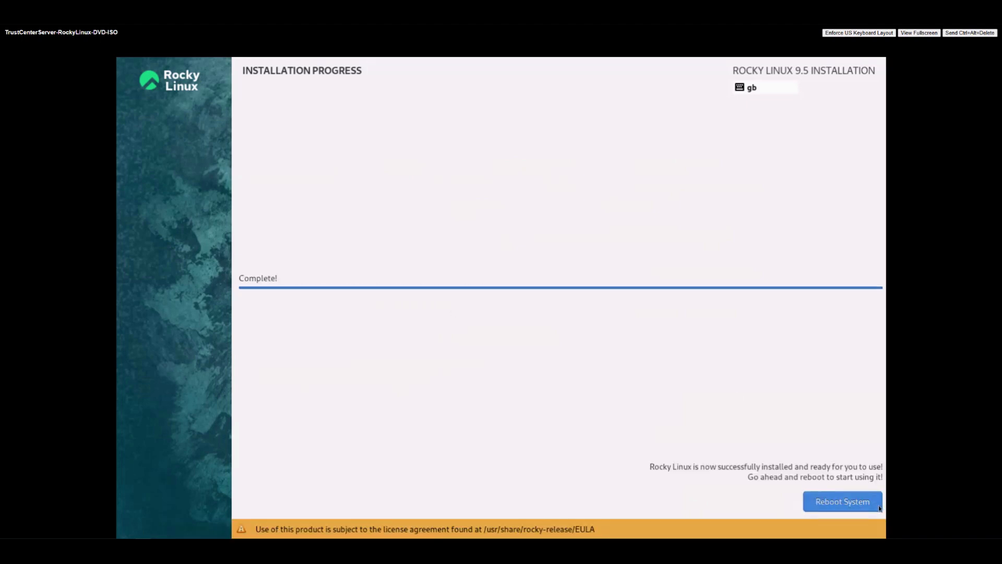
click(879, 508)
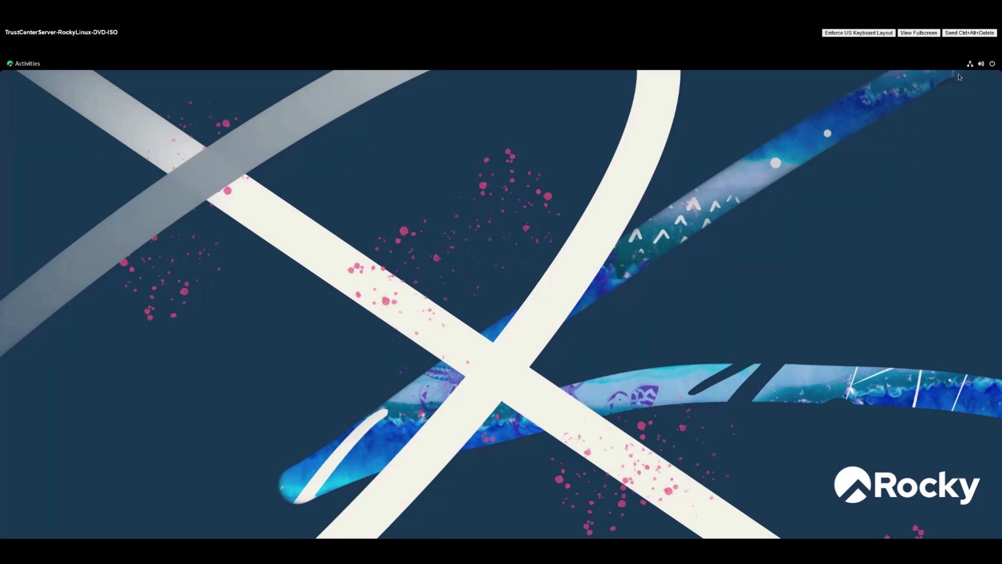
Set wired IPv4 to Manual: address 192.168.168.83, netmask 255.255.255.0, gateway 192.168.168.168.
click(969, 66)
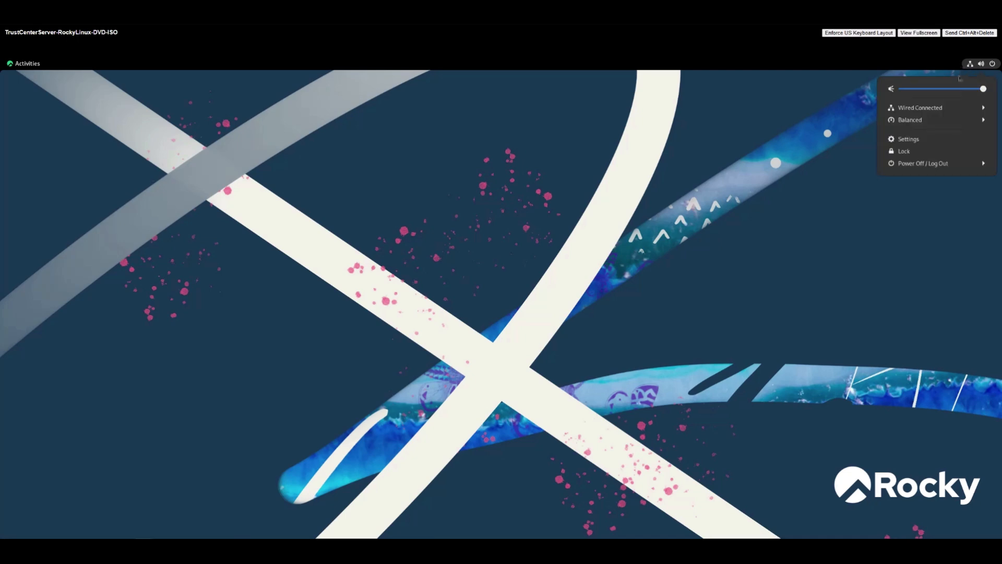
click(917, 139)
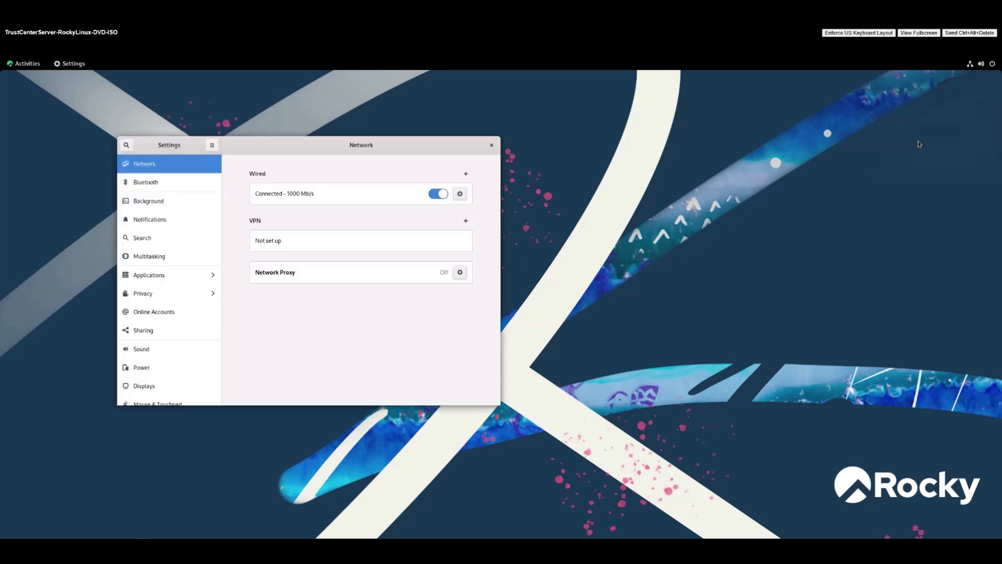
click(464, 198)
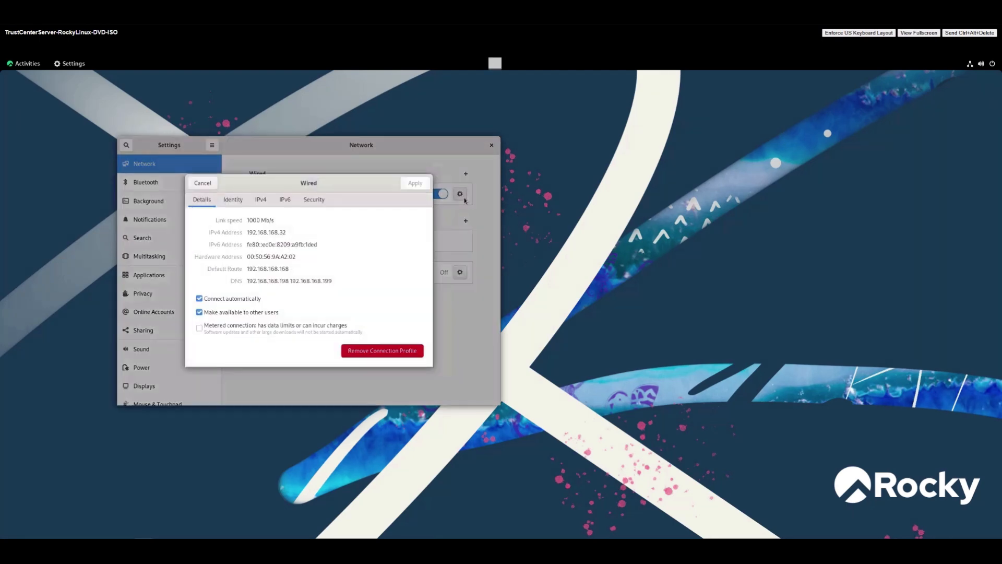
click(265, 202)
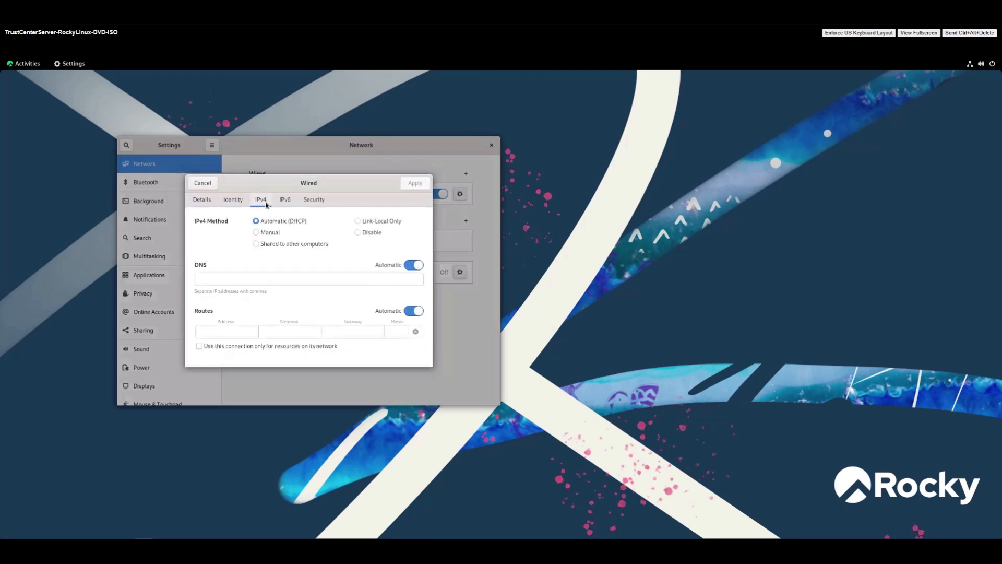
click(256, 233)
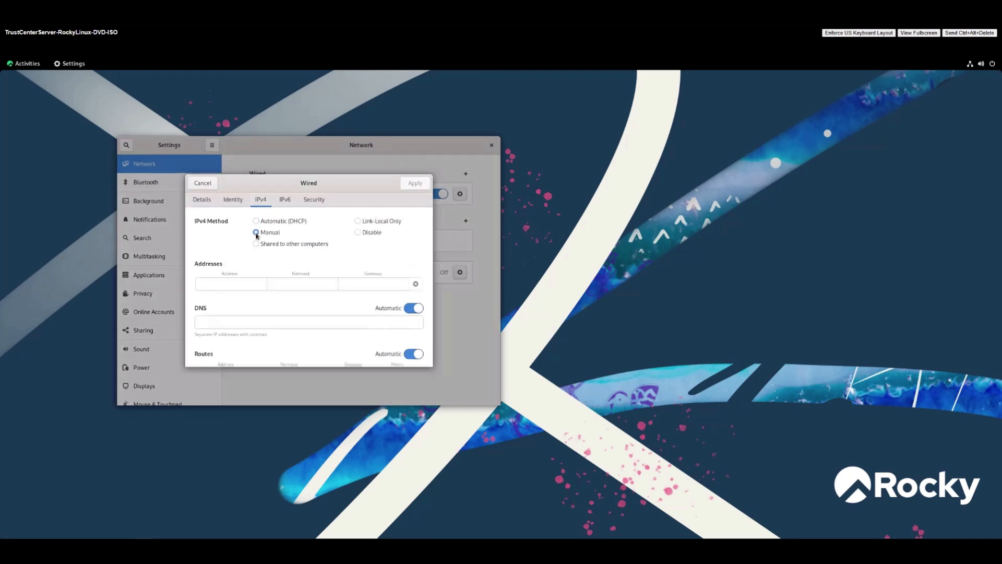
click(230, 282)
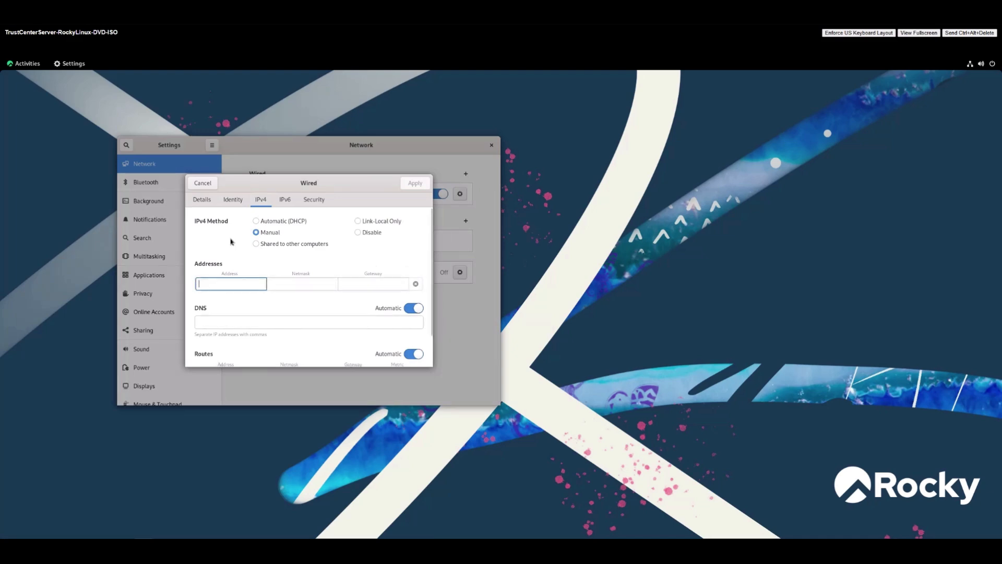
text(192.168.168.83)
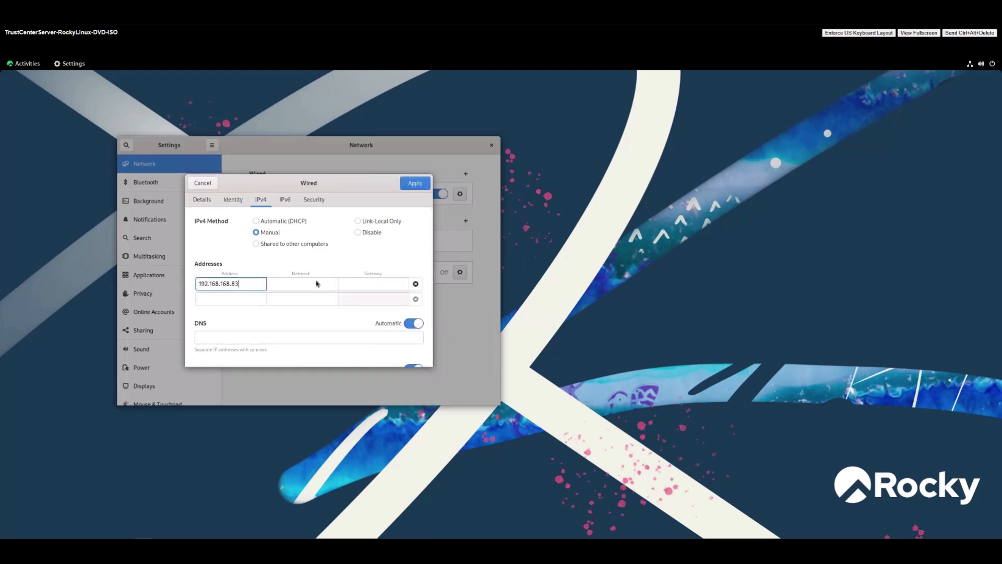
key(Tab)
text(255.255.255.0)
key(Tab)
text(192.168.168.168)
Add DNS 192.168.168.198 and 192.168.168.199, apply, reconnect the wired link, and view About.
click(279, 336)
text(192.168.168.198, 192)
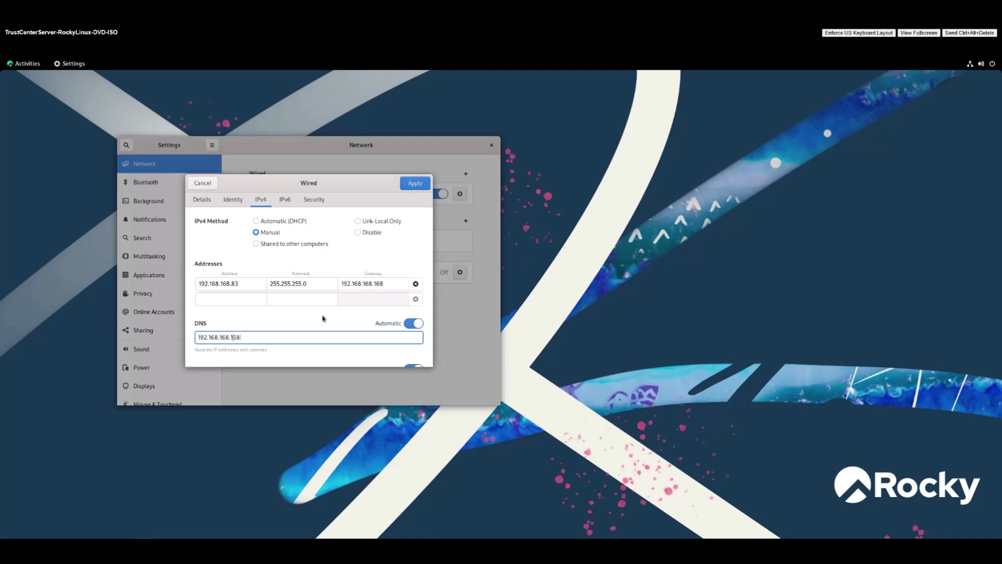
text(.168.168.199)
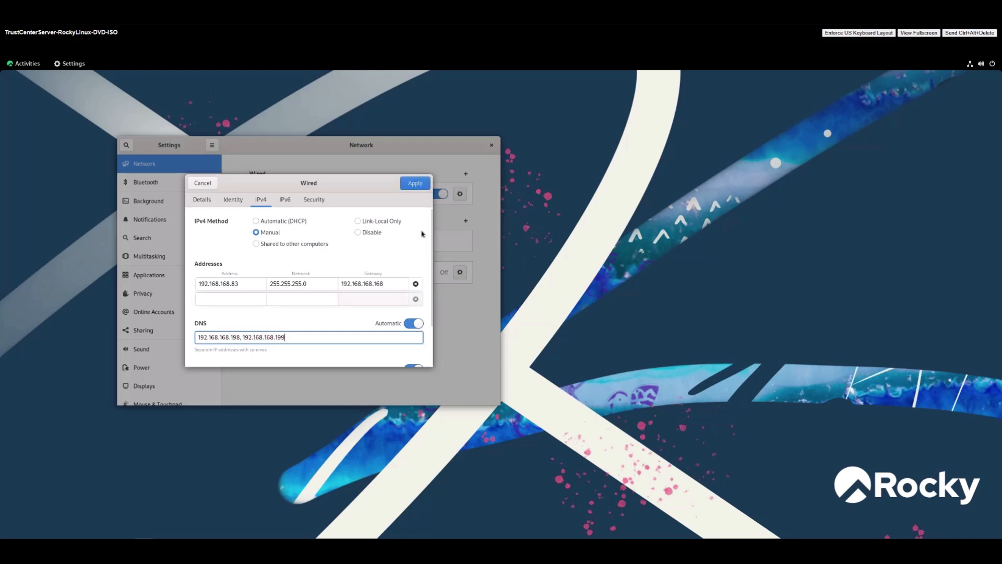
click(428, 187)
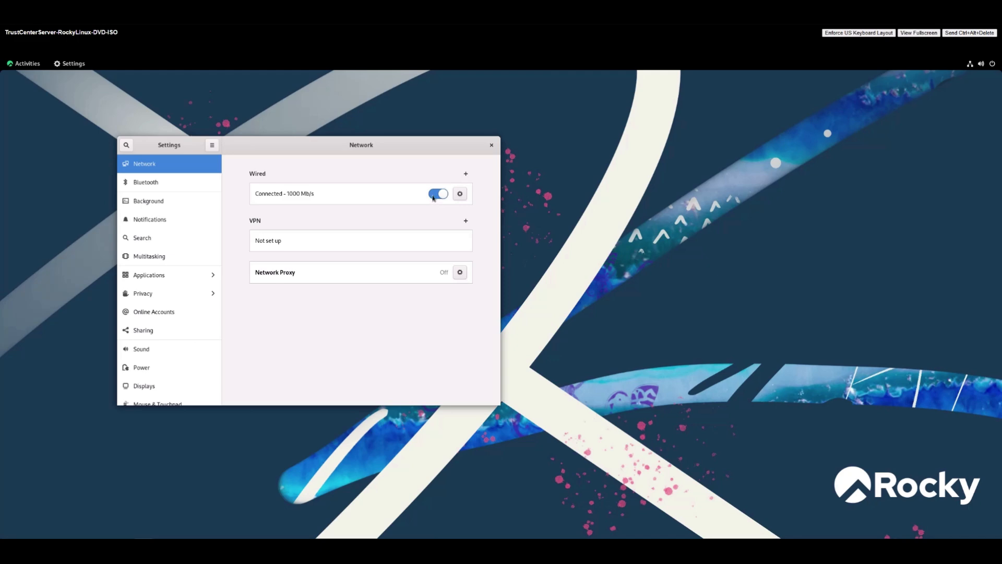
click(433, 198)
click(445, 200)
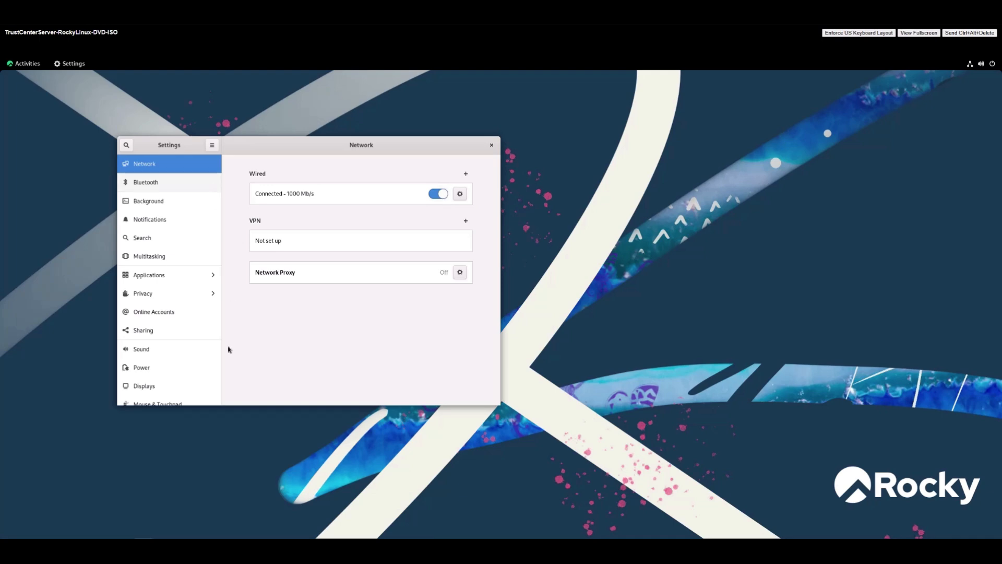
scroll(219, 389, down, 5)
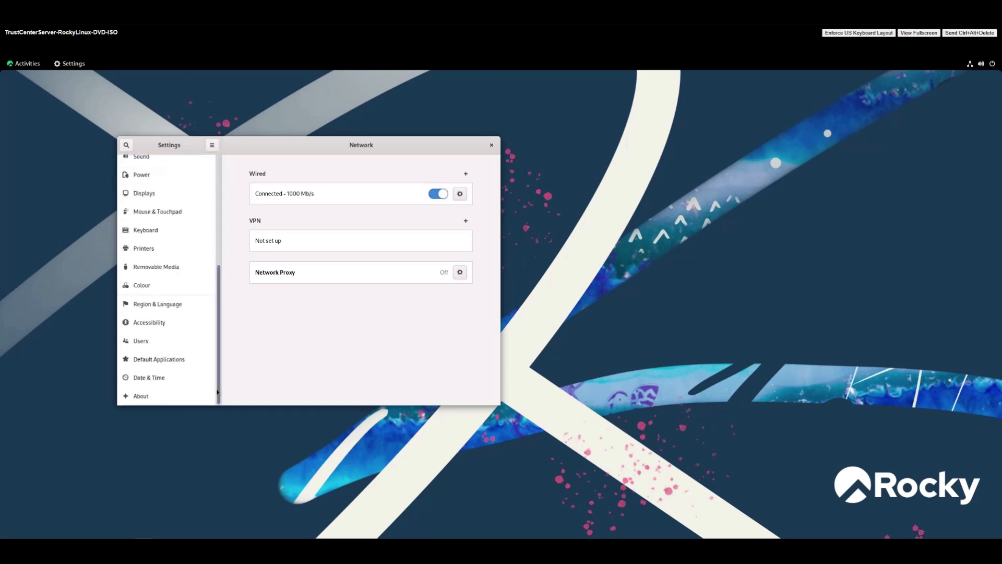
click(162, 400)
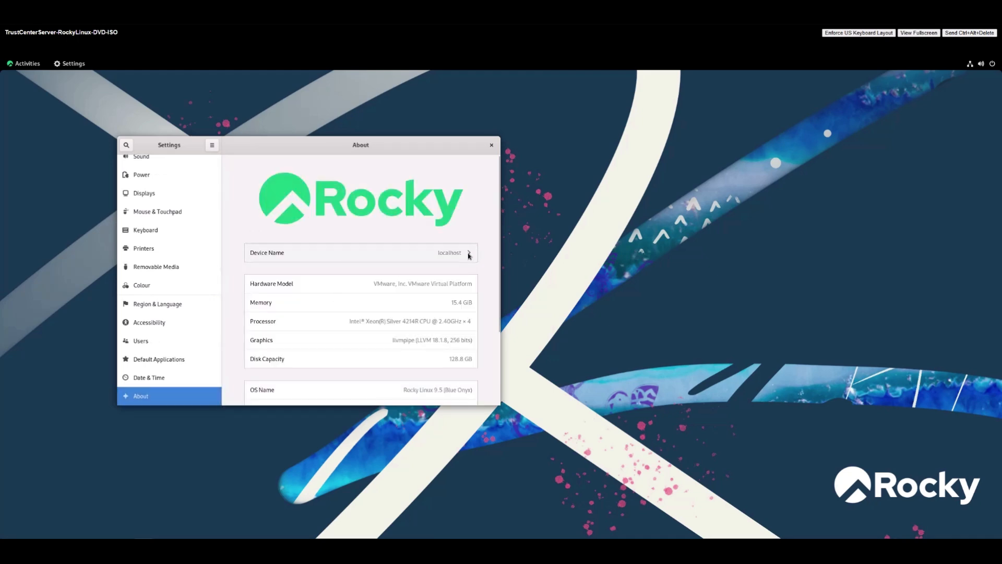
Rename the device to jh-trust-center and close Settings.
click(469, 255)
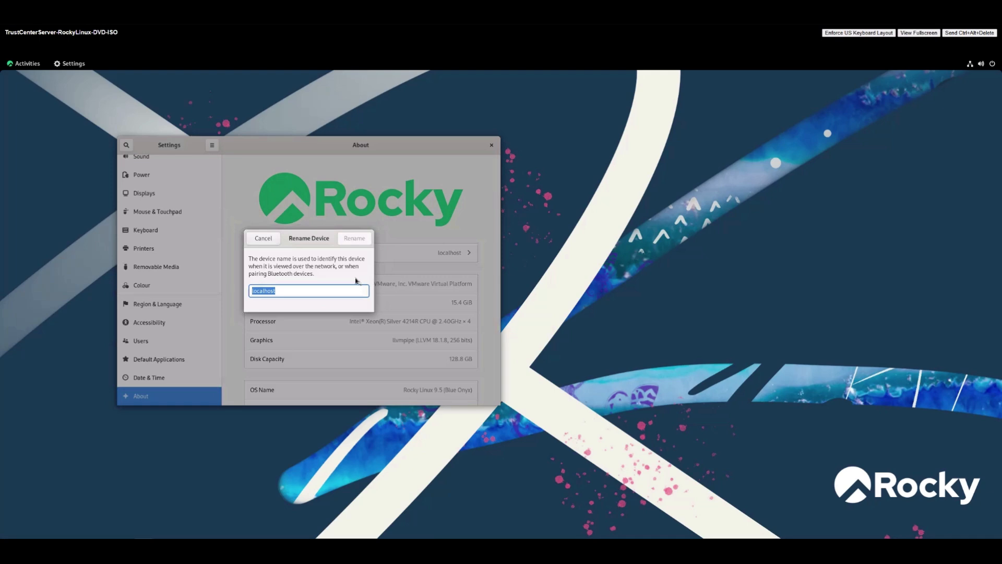
text(jh)
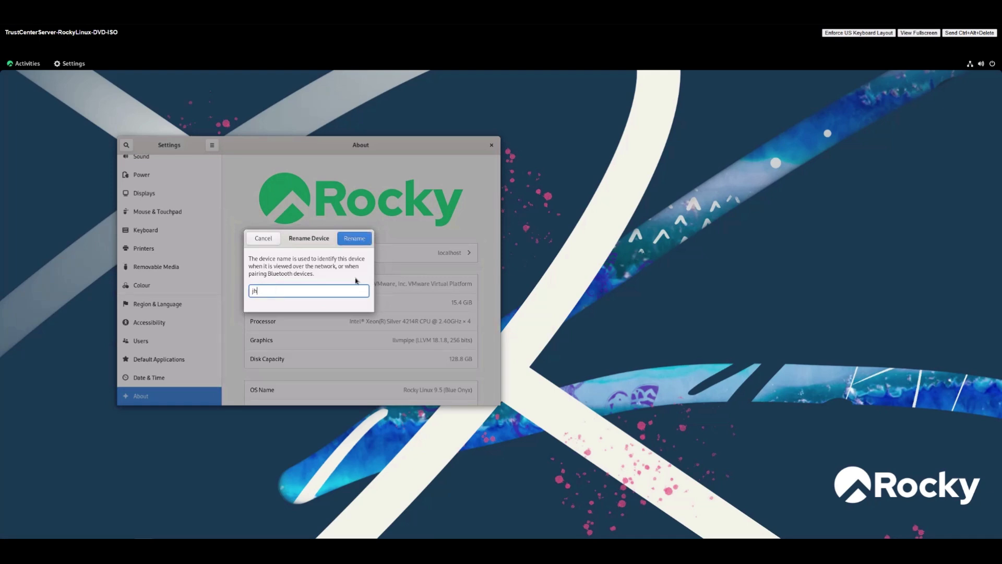
text(-trust-center)
click(368, 242)
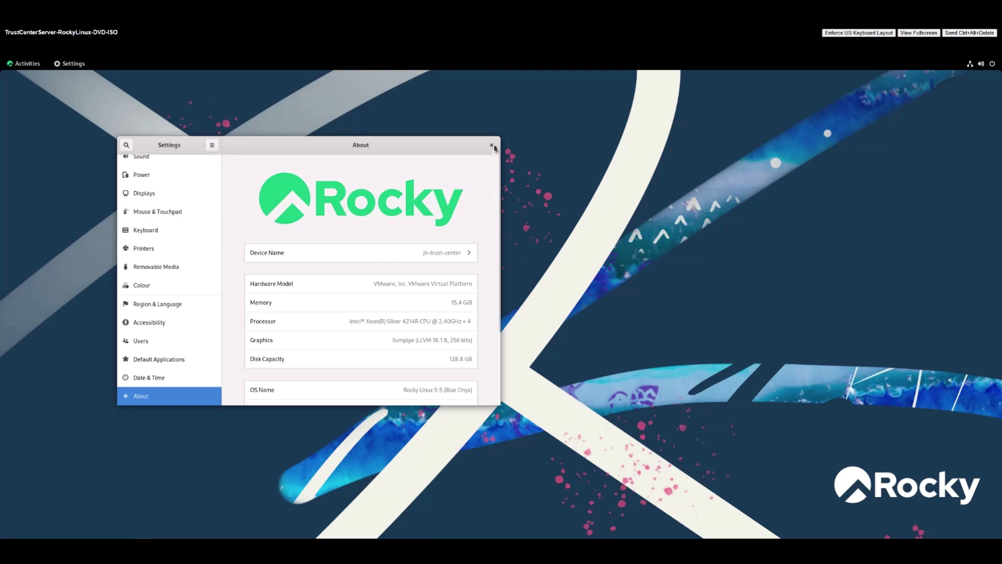
click(492, 146)
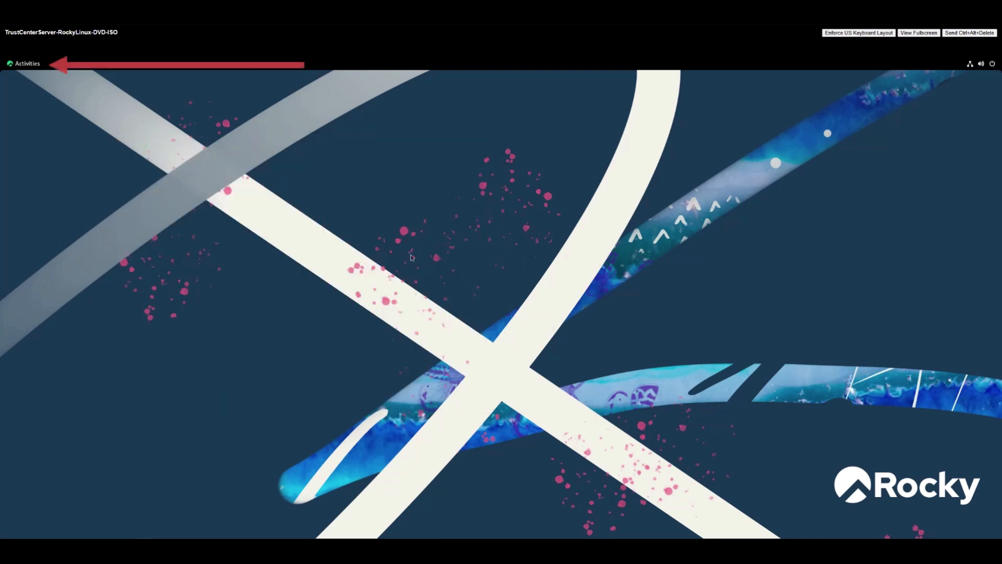
In a new terminal, run hostnamectl to verify static hostname jh-trust-center, then clear the screen.
click(30, 66)
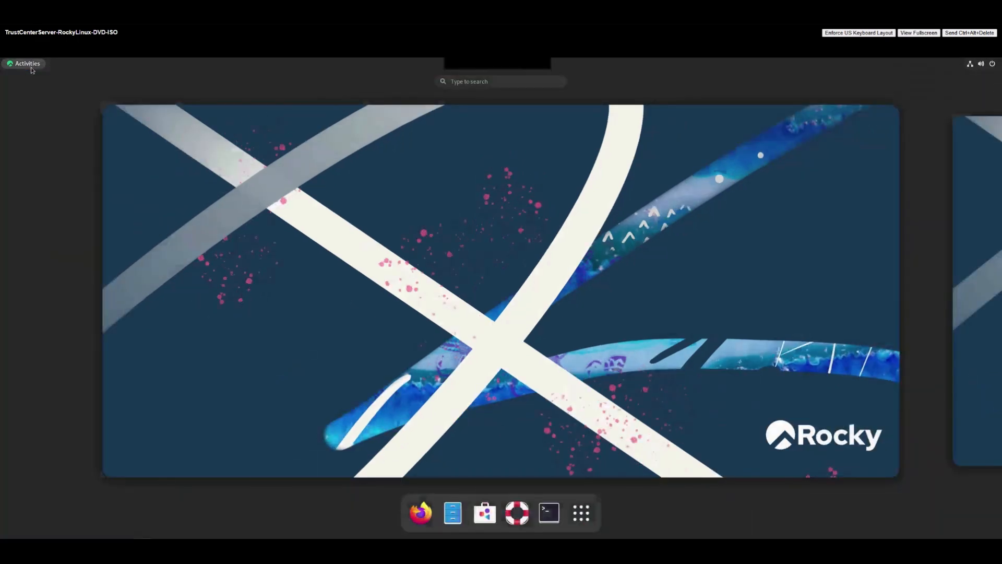
click(549, 513)
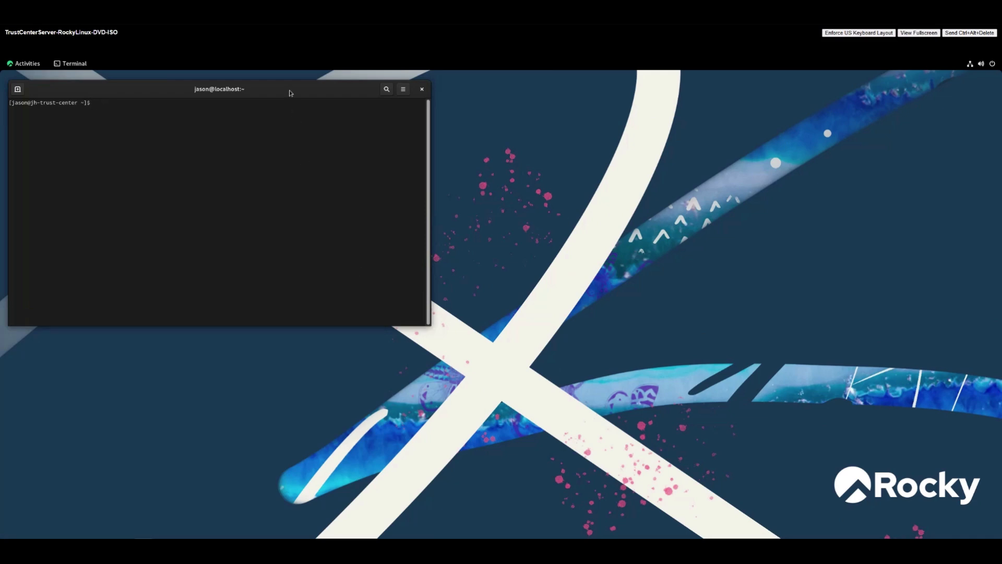
text(hostnamectl)
key(Return)
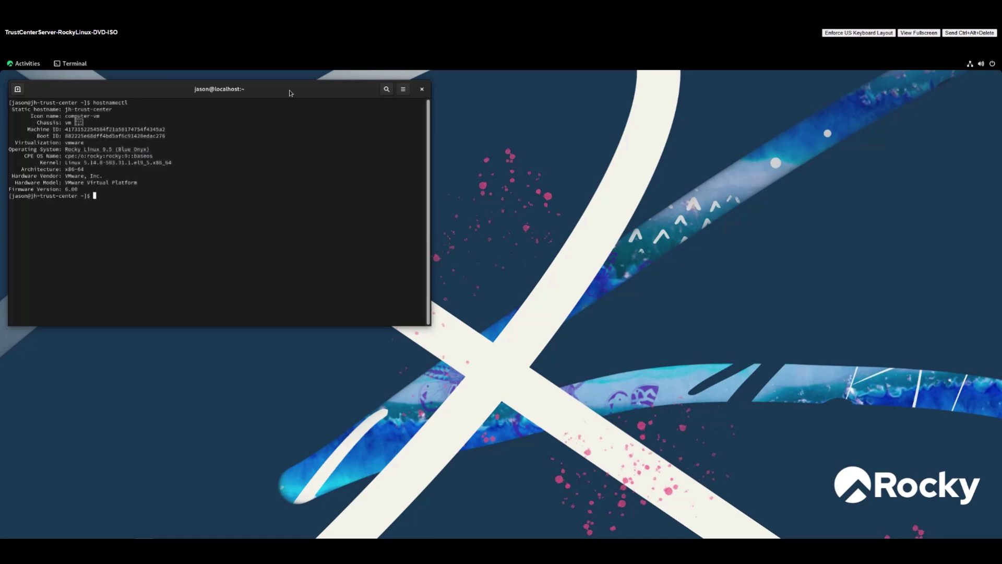
triple_click(92, 109)
text(clear)
key(Return)
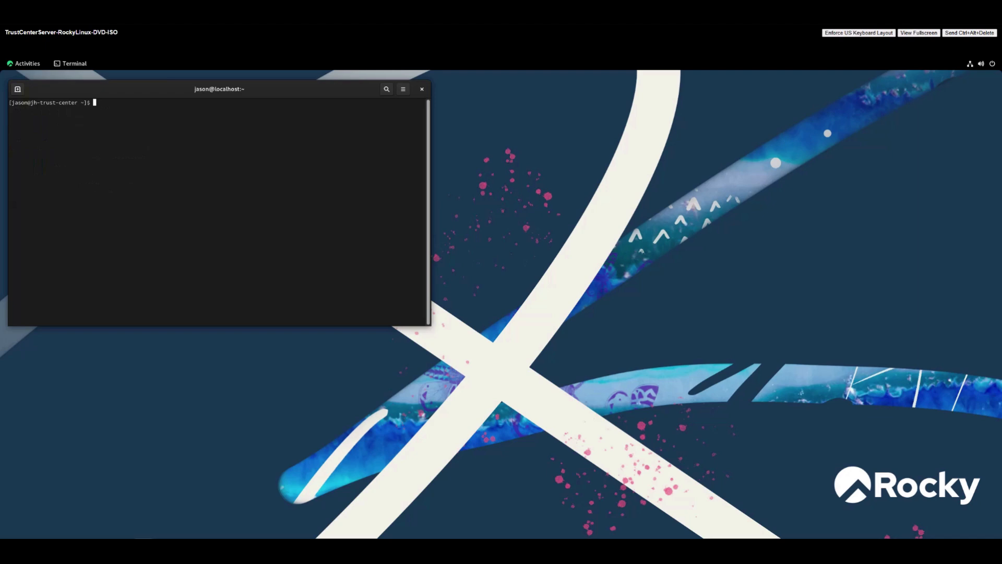
click(40, 67)
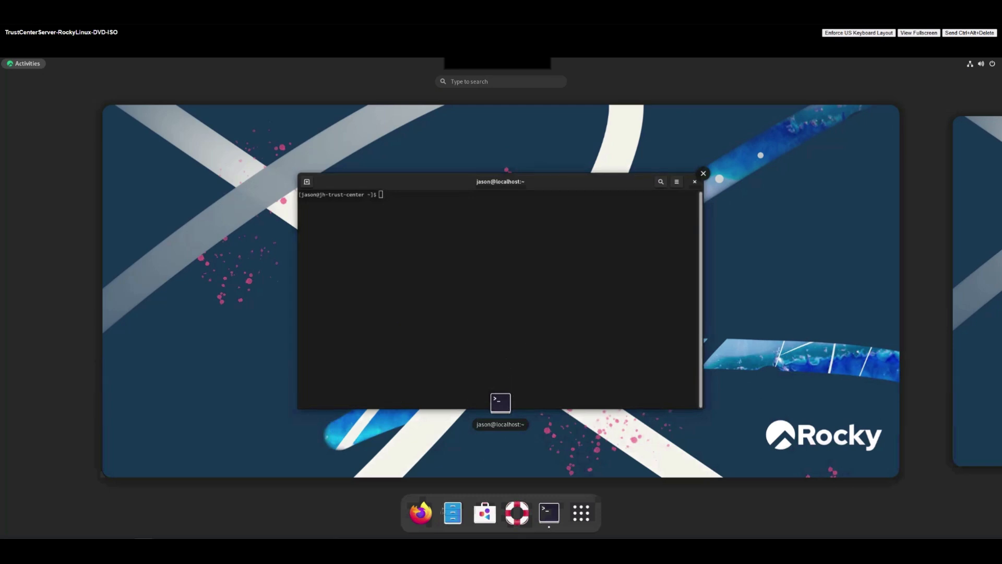
In Firefox, go to anyware.hp.com and open the Anyware Trusted Endpoints product page.
click(420, 513)
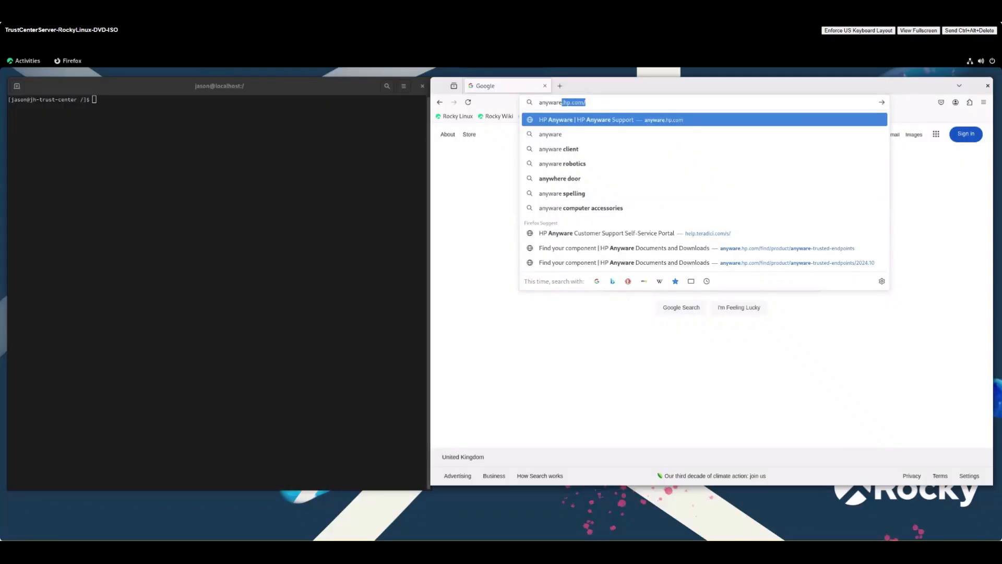
text(.hp.com)
key(Return)
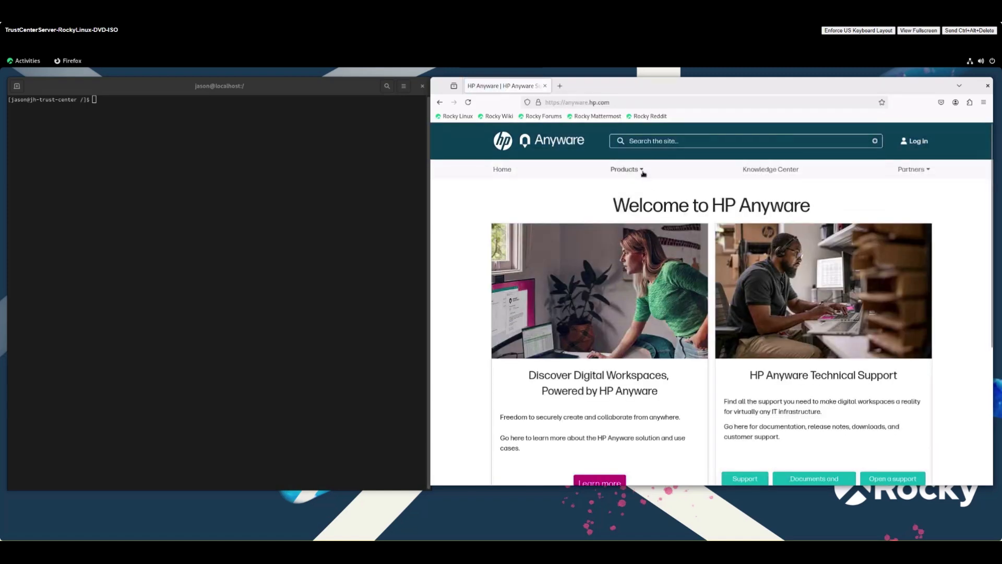
click(643, 171)
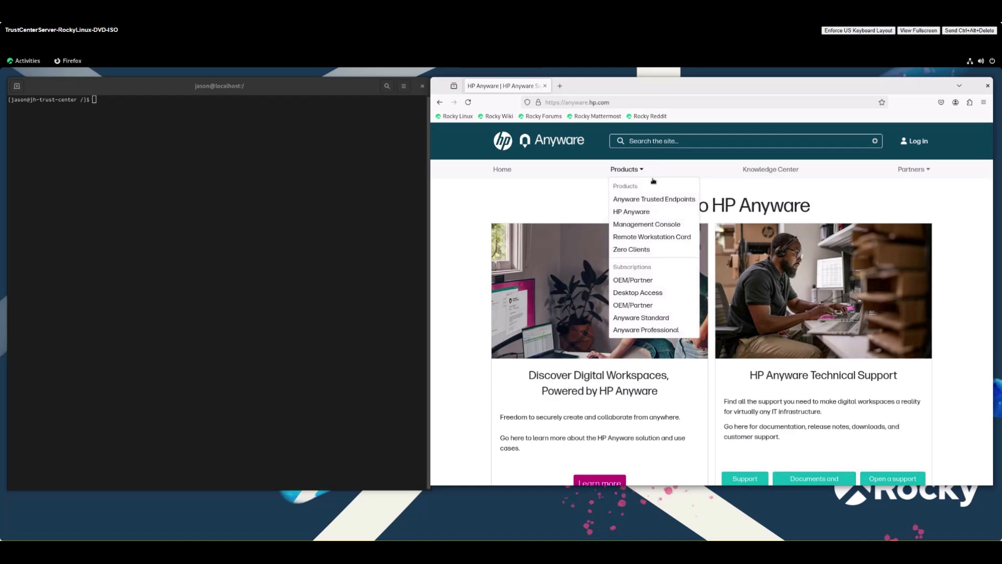
click(691, 205)
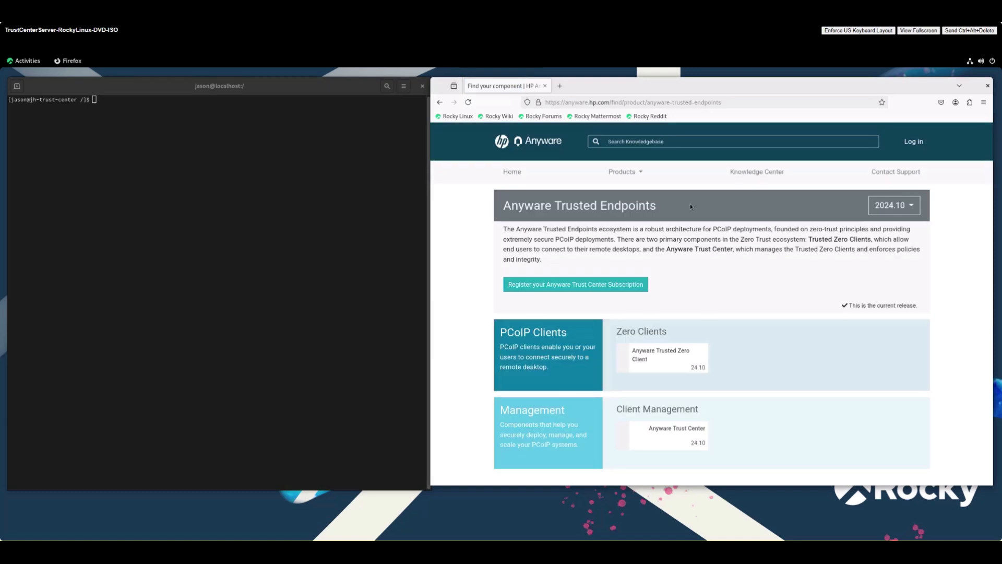
Open the Trust Center subscription registration page, review the form, then go to the support login.
click(646, 287)
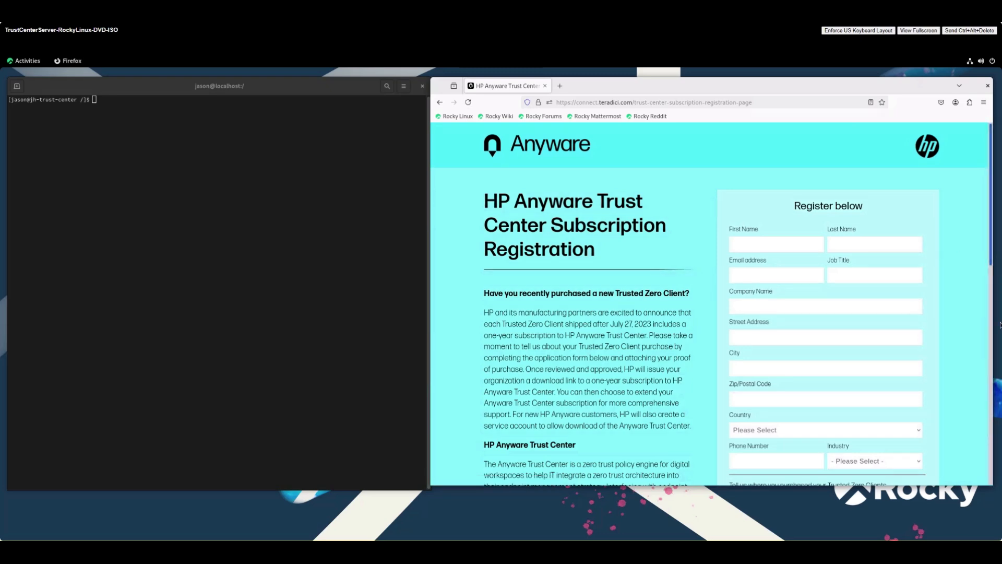
scroll(998, 331, down, 2)
scroll(995, 413, down, 6)
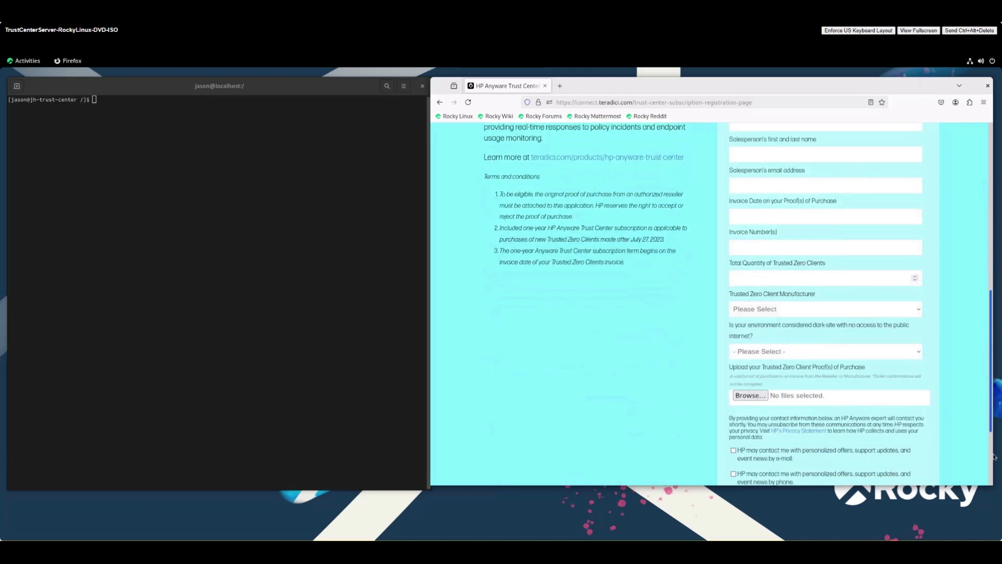
scroll(995, 464, down, 4)
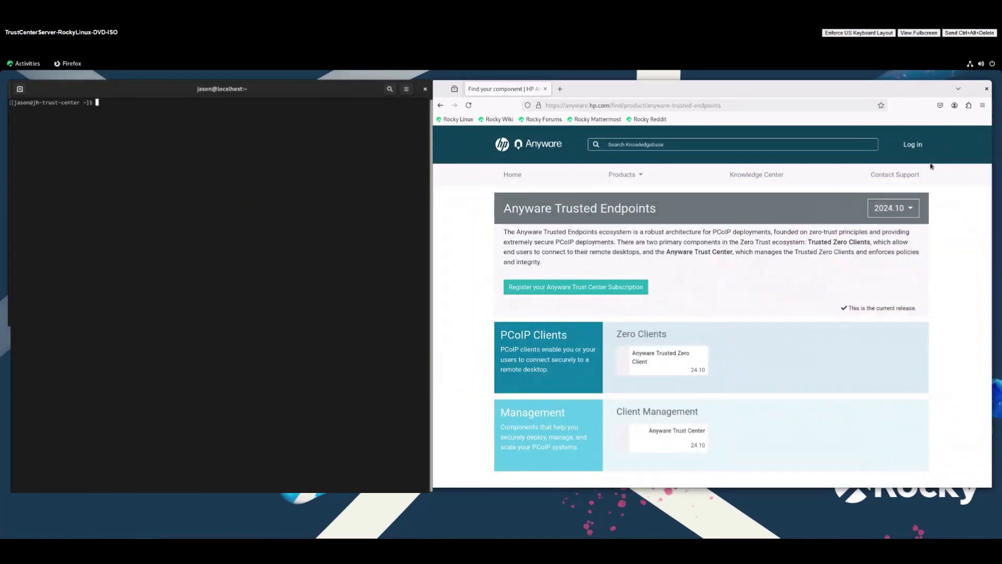
click(922, 151)
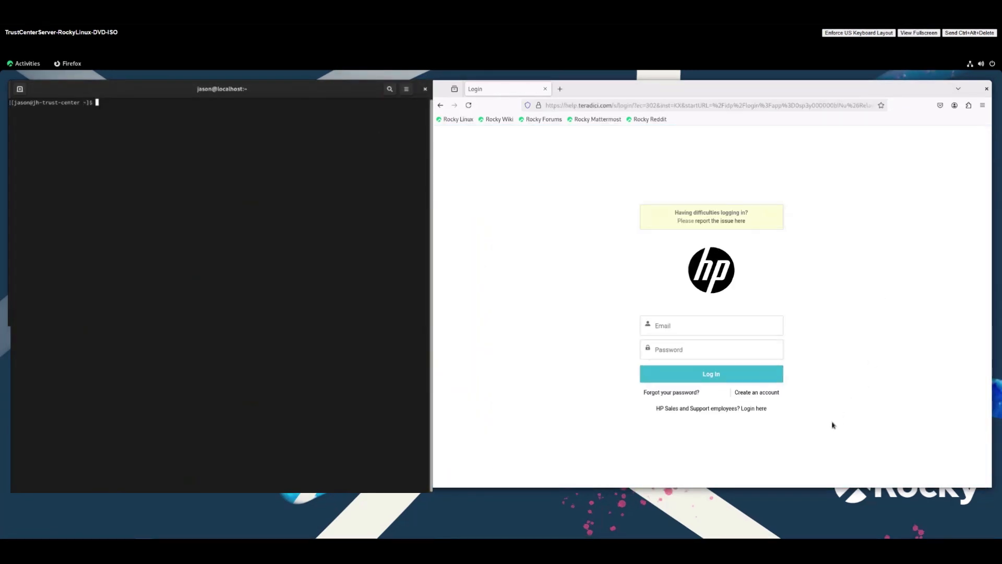
Log in to the HP account with the account e-mail and password.
click(776, 393)
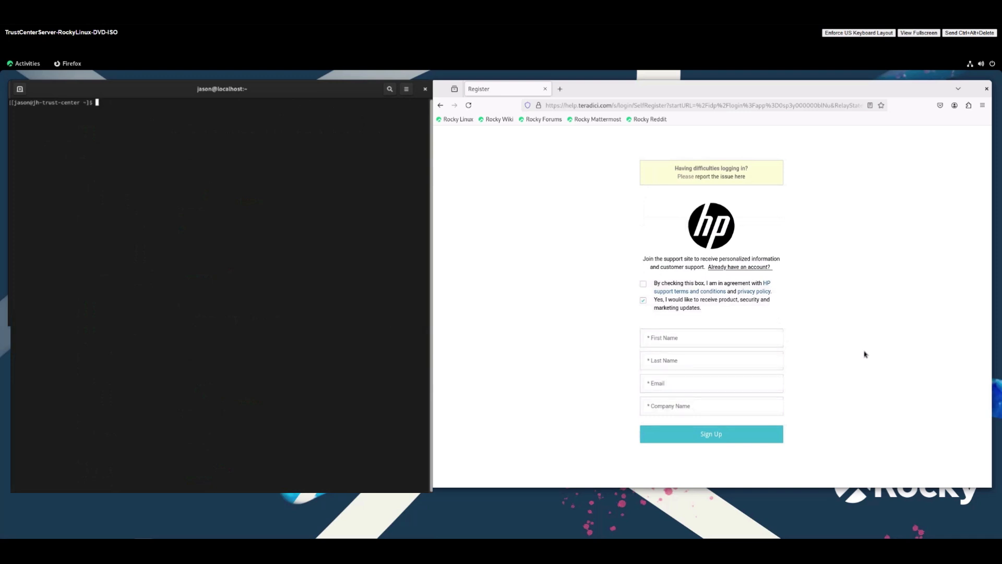
click(440, 107)
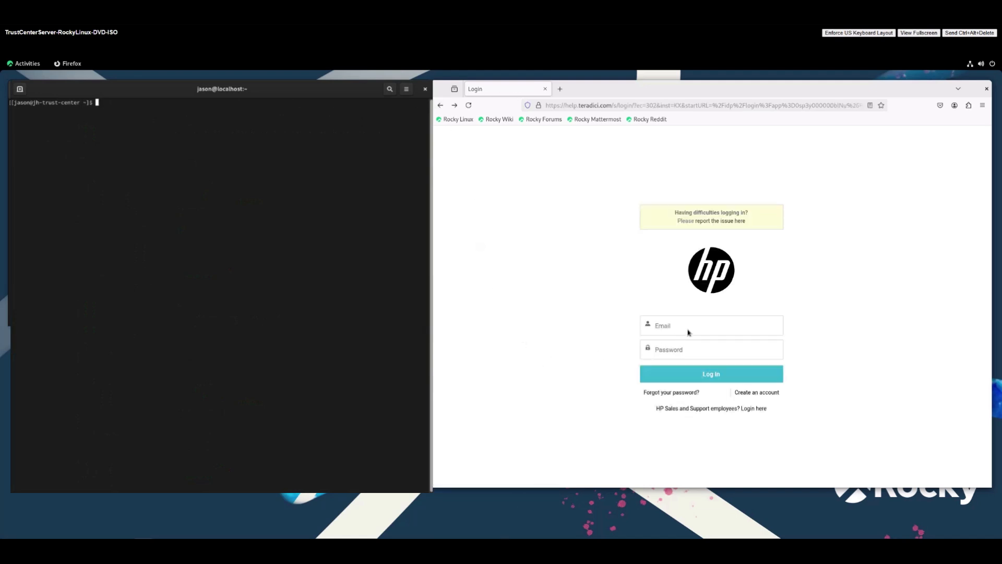
click(689, 326)
text(jason)
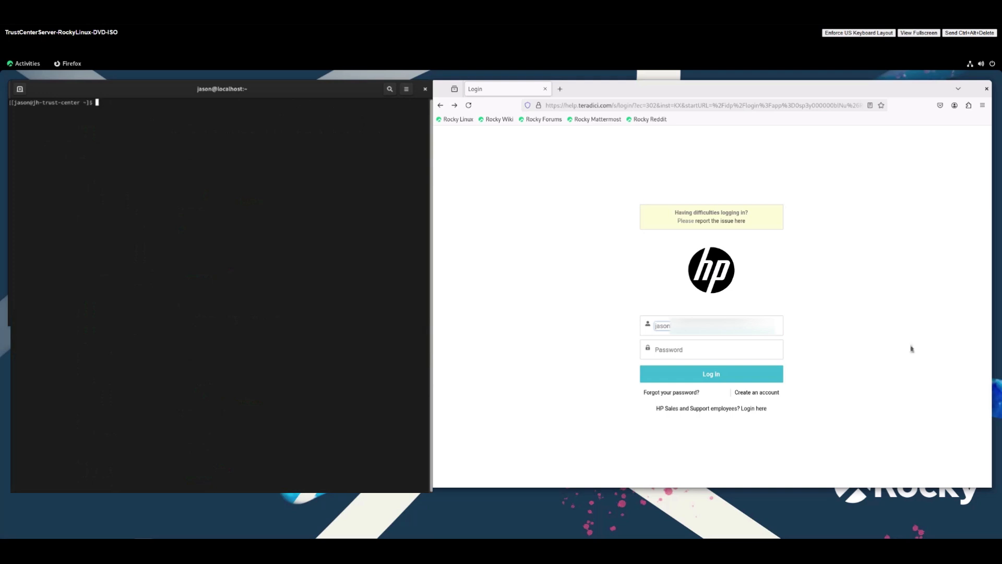
click(751, 357)
text(*************)
click(753, 377)
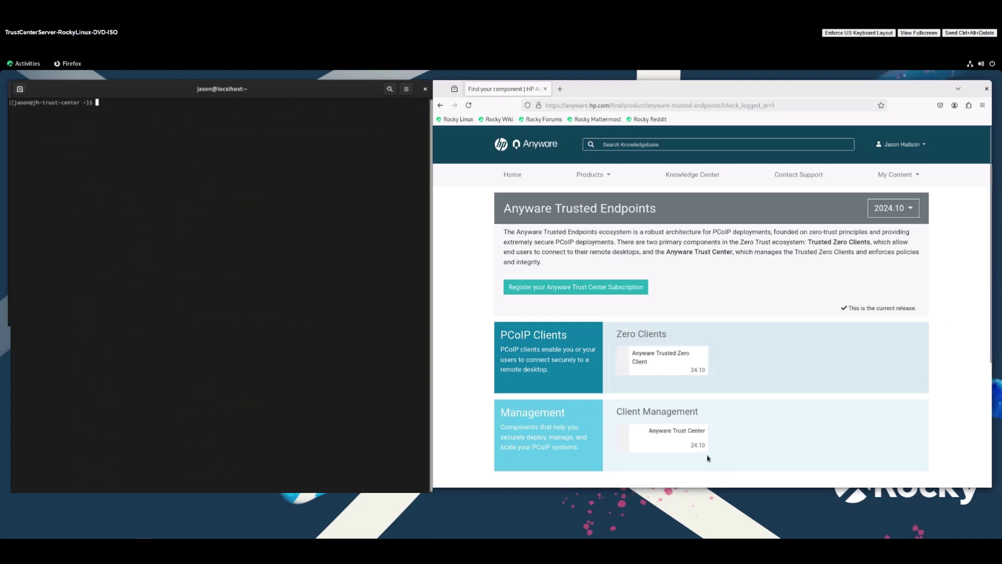
Open the Anyware Trust Center's downloads and scripts and scroll through its licence agreement.
click(707, 453)
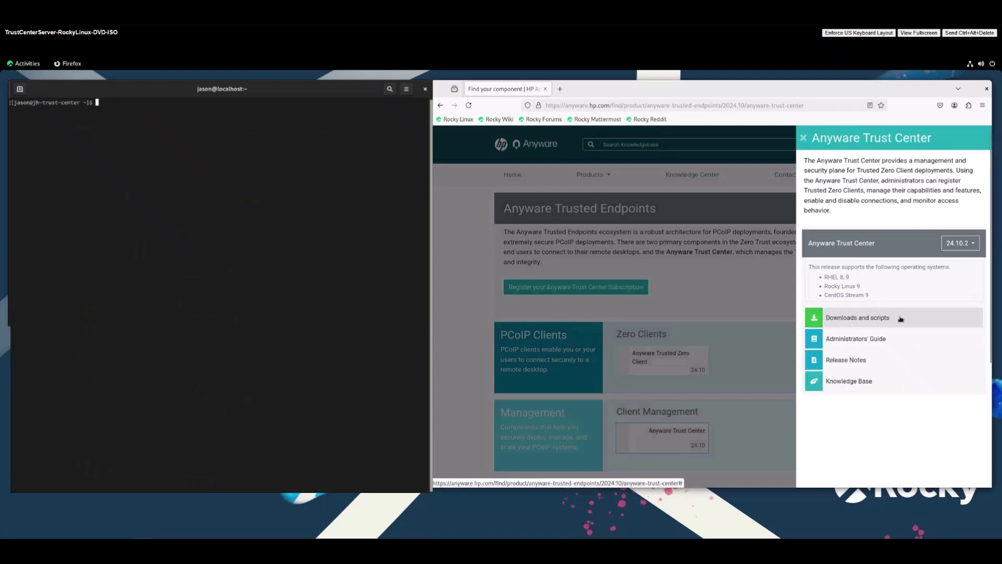
click(895, 323)
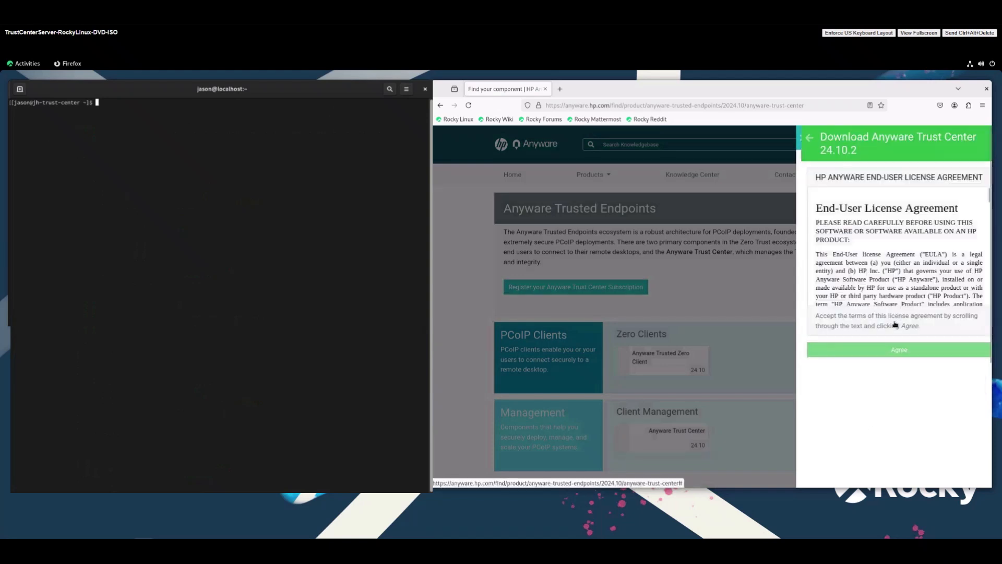
drag(986, 196, 985, 307)
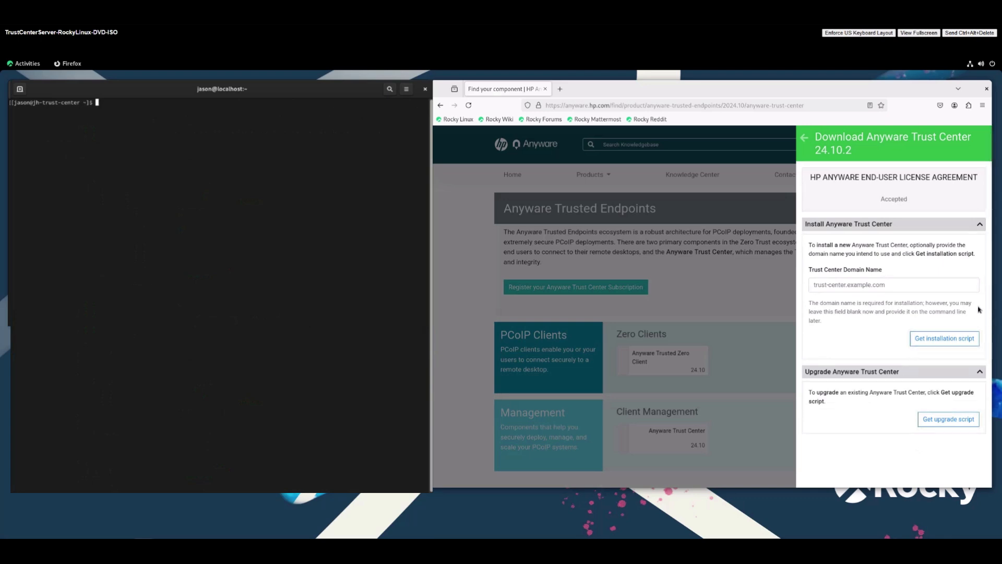
Generate the 24.10.2 install script for domain jh-trust-center and copy the normal installation command.
click(885, 285)
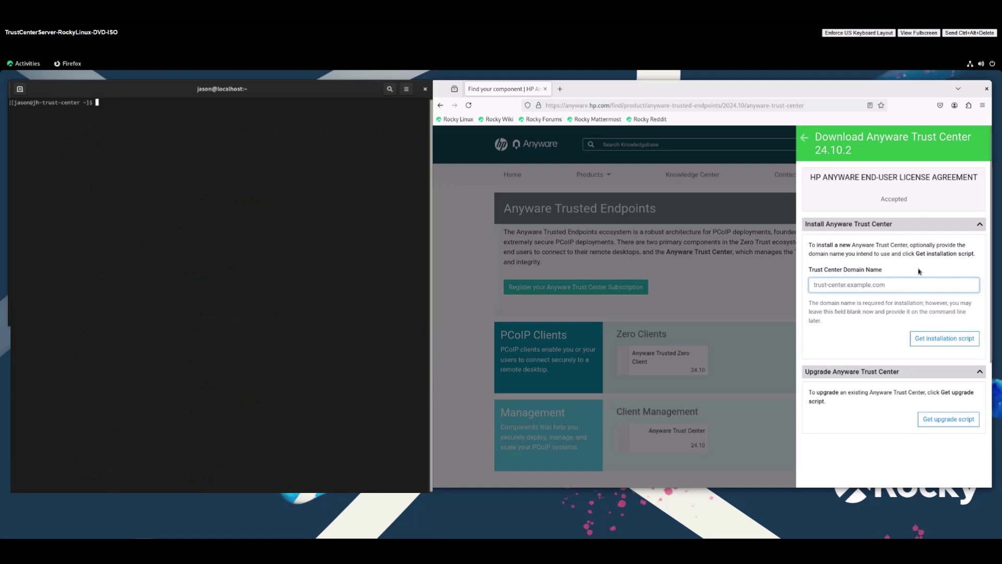
text(jh-t)
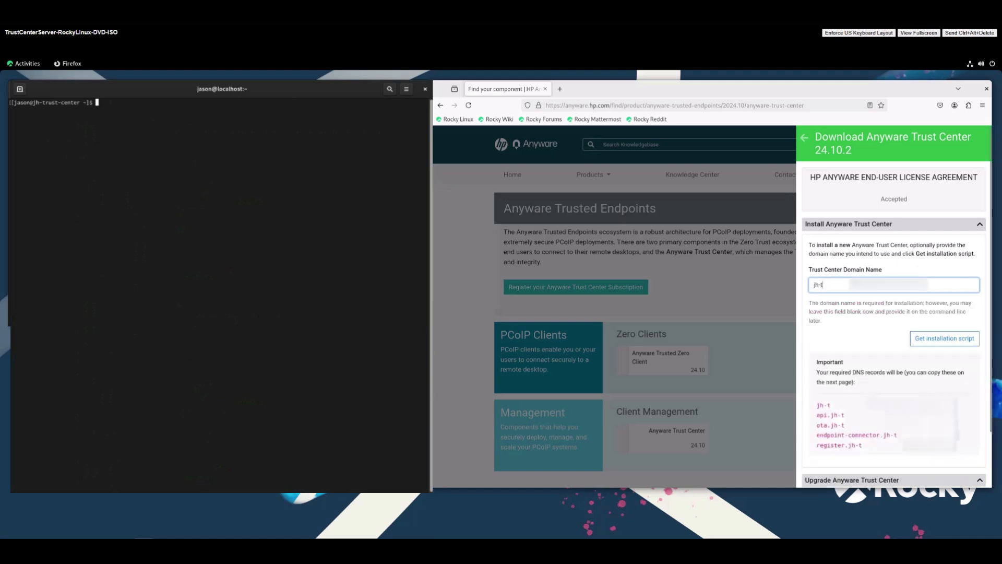
text(rust-center)
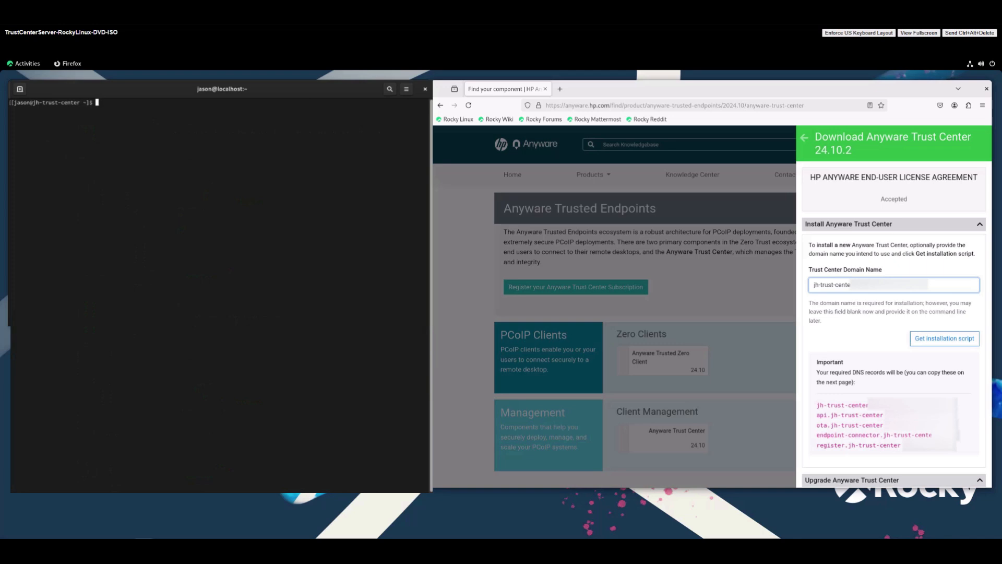
click(975, 344)
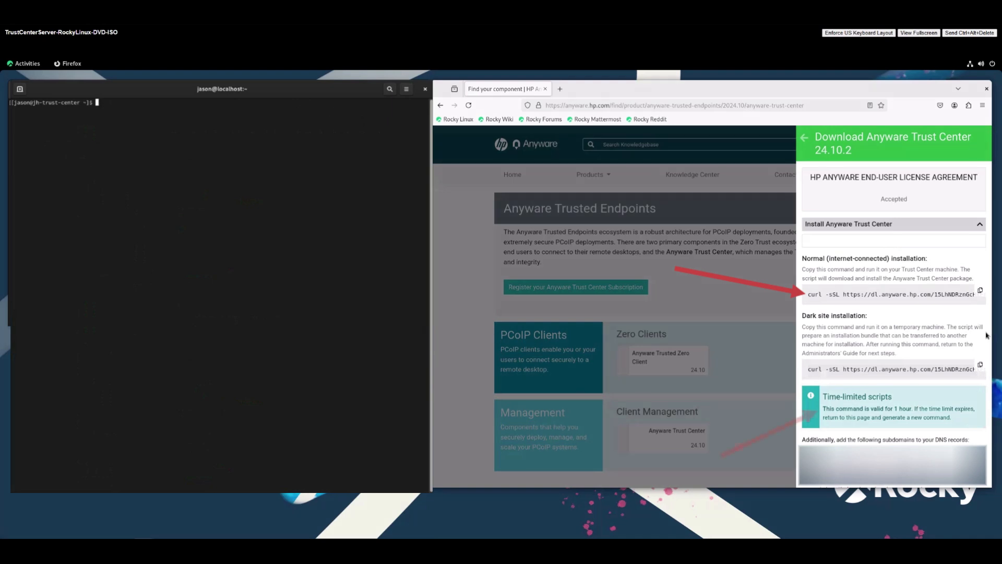
triple_click(956, 421)
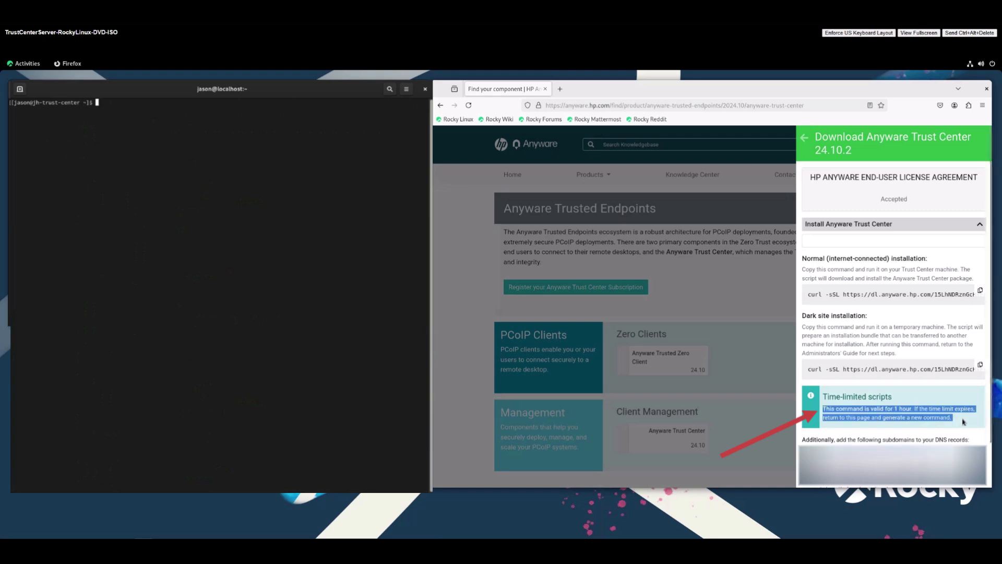
click(963, 422)
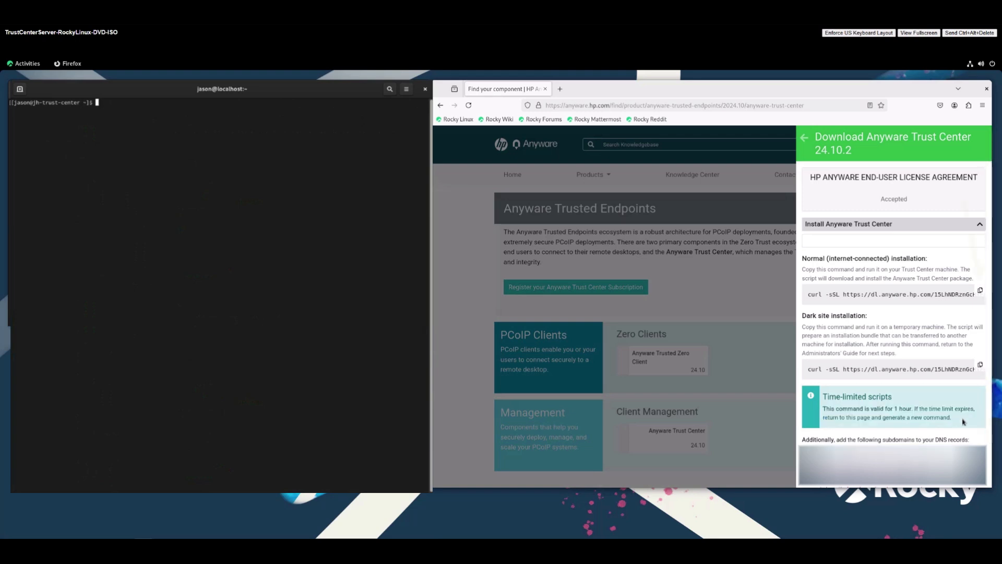
click(981, 291)
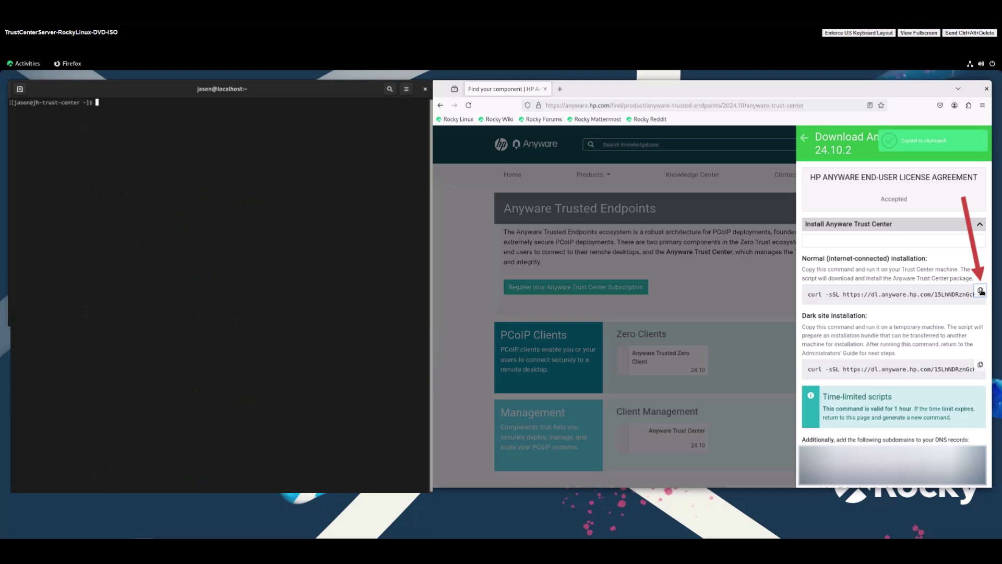
Create a tc-installation folder in the terminal and change into it.
key(alt+Tab)
text(mkdir tc-installation)
key(Return)
text(cd tc)
key(Tab)
key(Return)
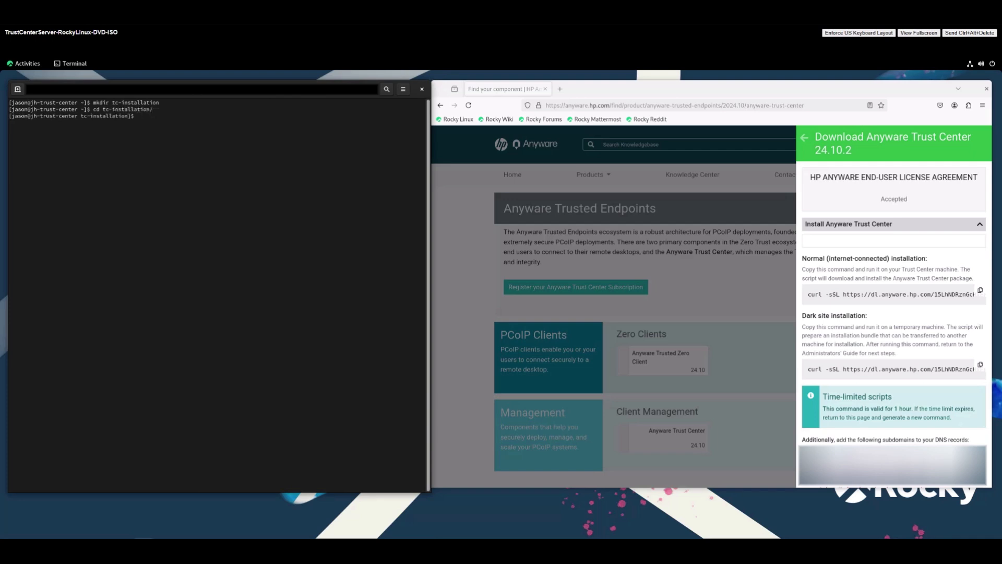
Paste the copied curl install command at the prompt and run it until installation completes.
right_click(148, 115)
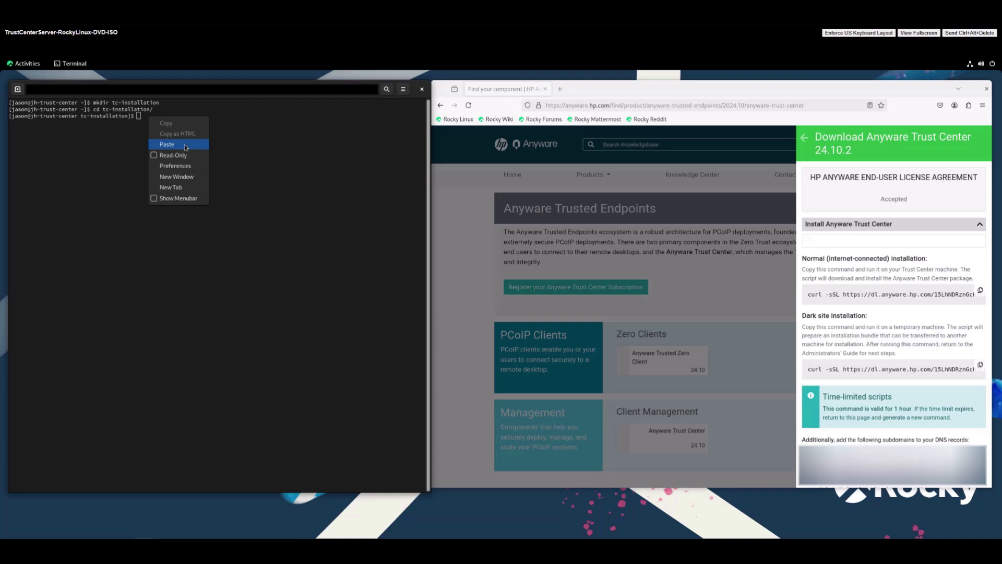
click(167, 144)
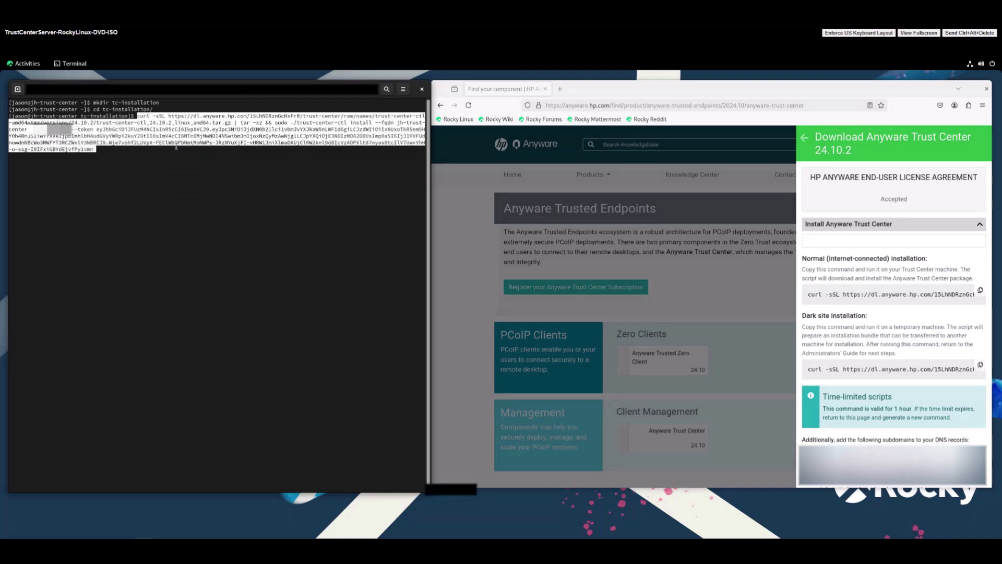
key(Return)
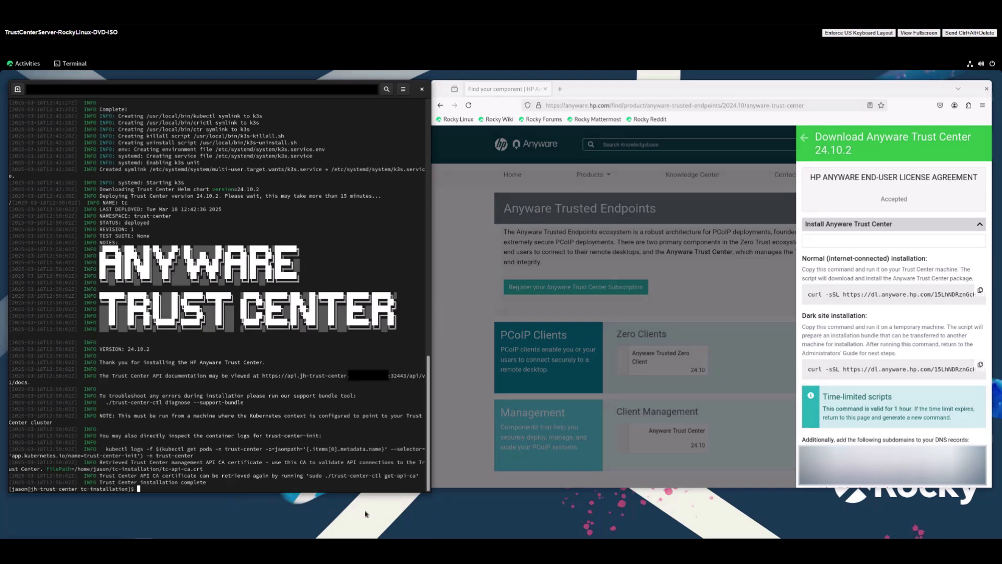
Run sudo ./trust-center-ctl diagnose with the sudo password and confirm all services are Healthy.
text(sudo ./trust-center-ctl diagnose)
key(Return)
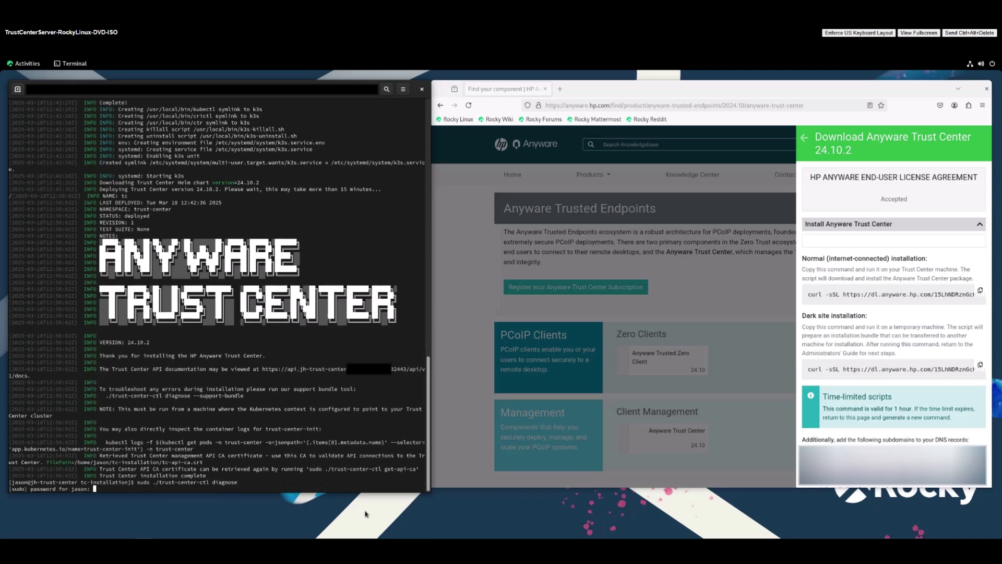
key(Return)
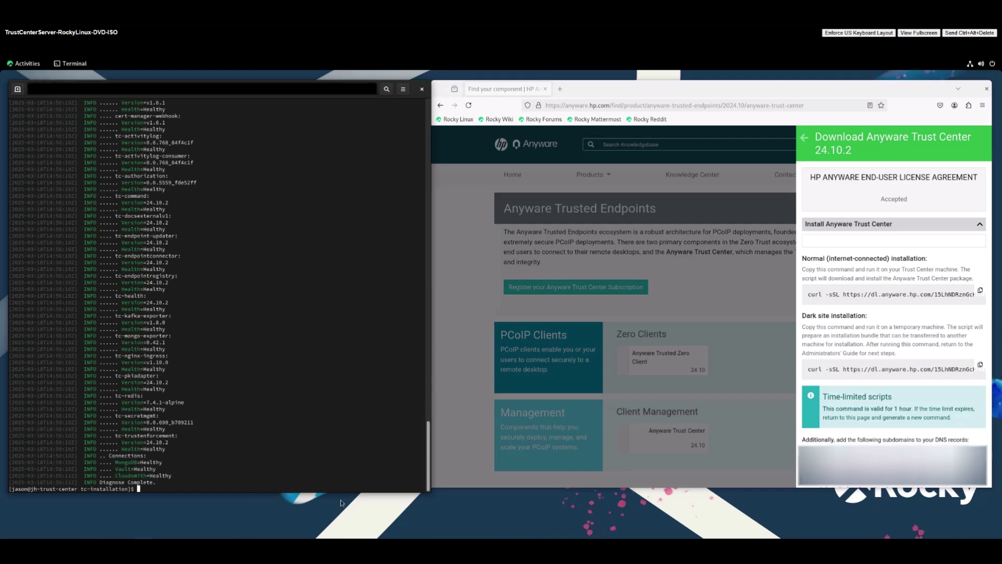
List the installation folder with ls -l and print config.yaml with cat.
text(ls -l)
key(Return)
text(cat config)
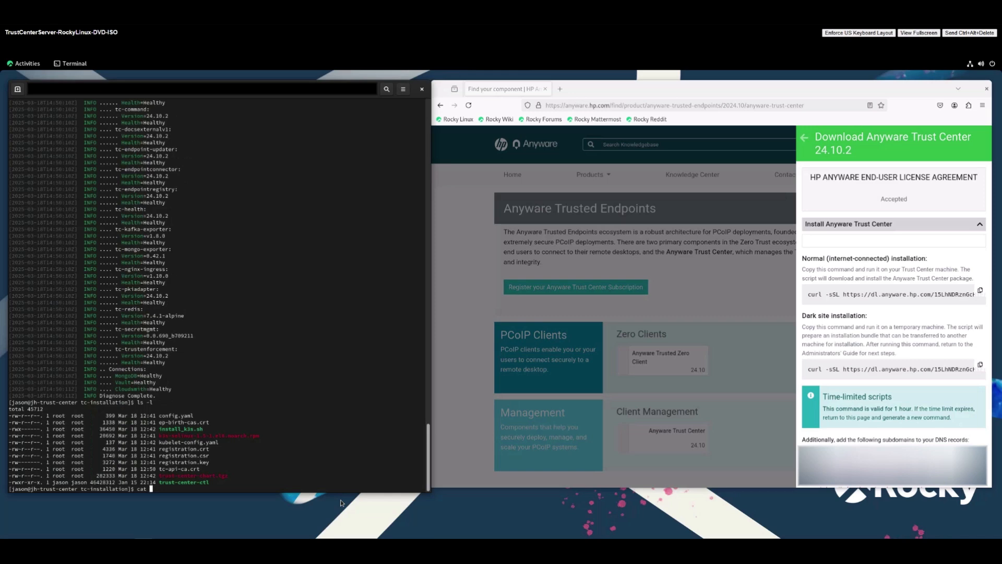
text(.yaml)
key(Return)
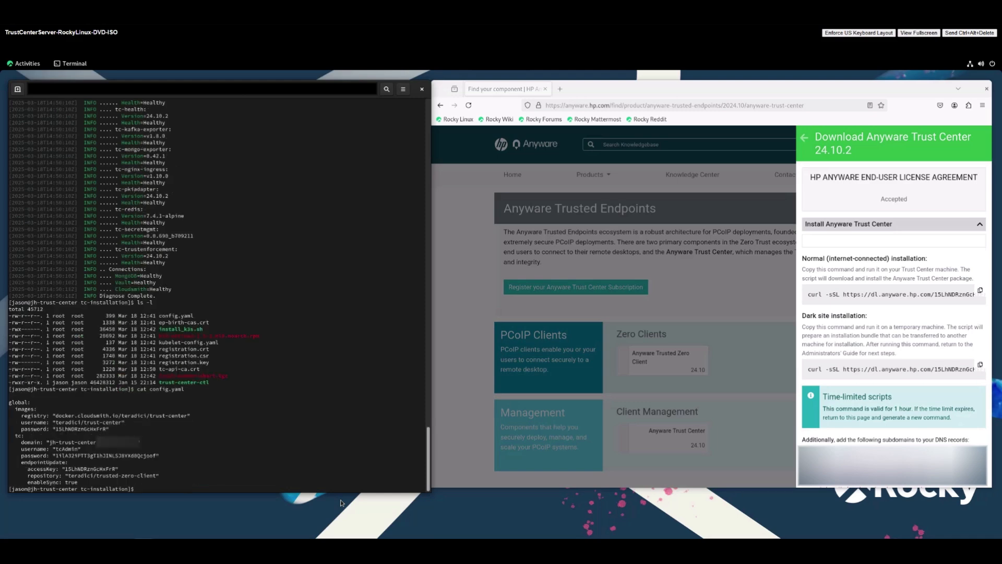
Select the password value in the config.yaml output, then open the 10ZiG Manager page from Solutions.
drag(58, 455, 158, 456)
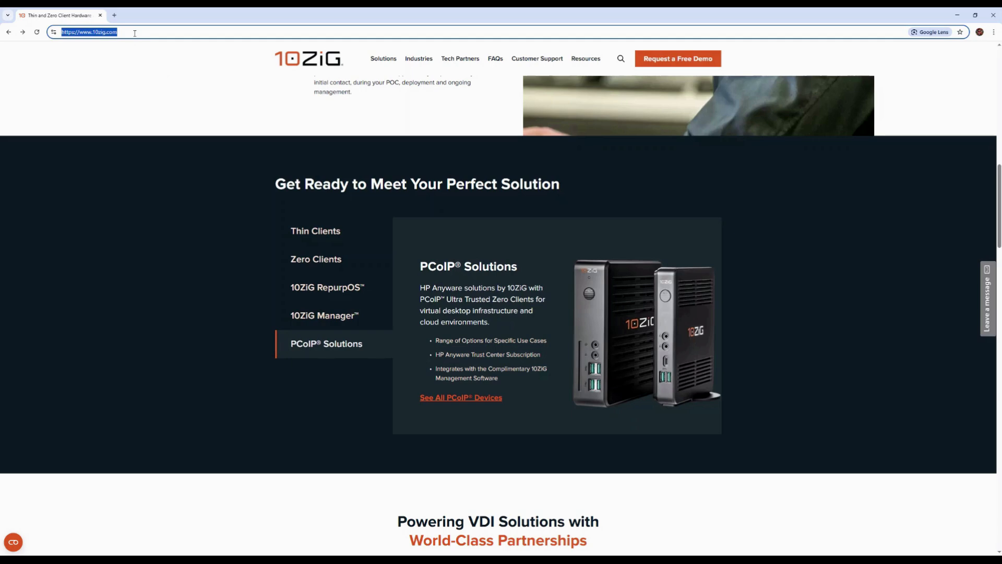
mouse_move(379, 63)
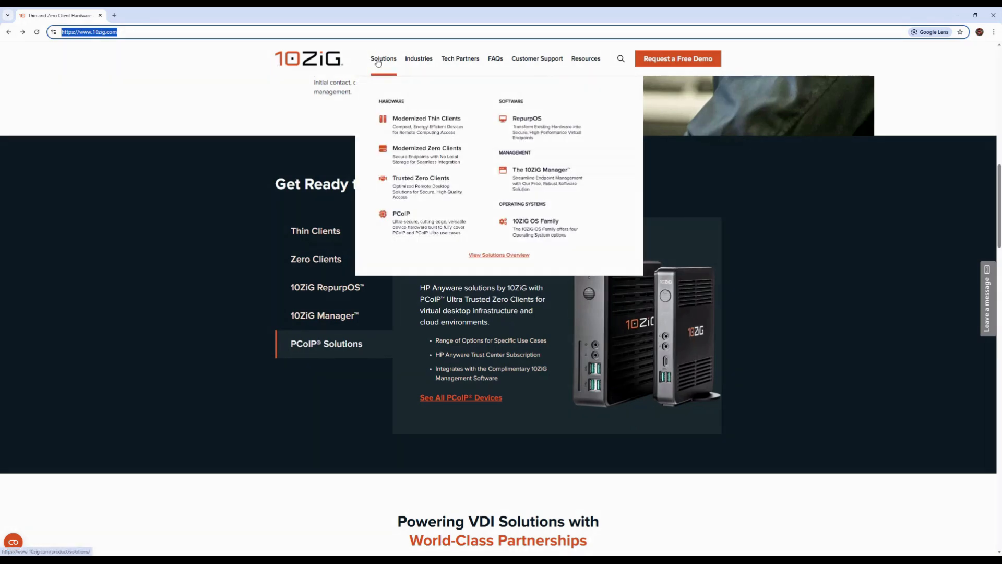
click(569, 173)
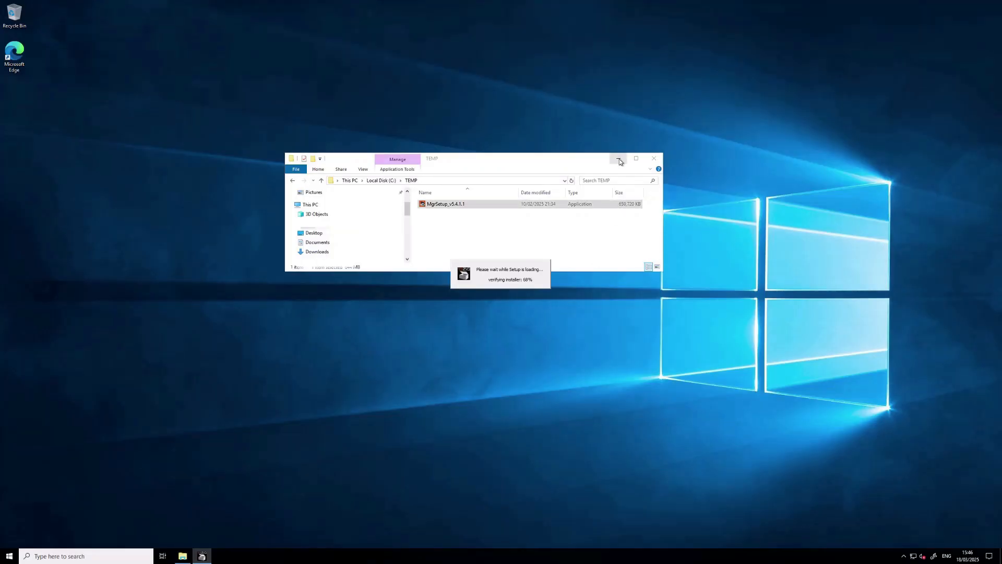
Install 10ZiG Manager via MgrSetup with TC Connector ticked, then complete the Secure Connector SSL setup.
click(619, 161)
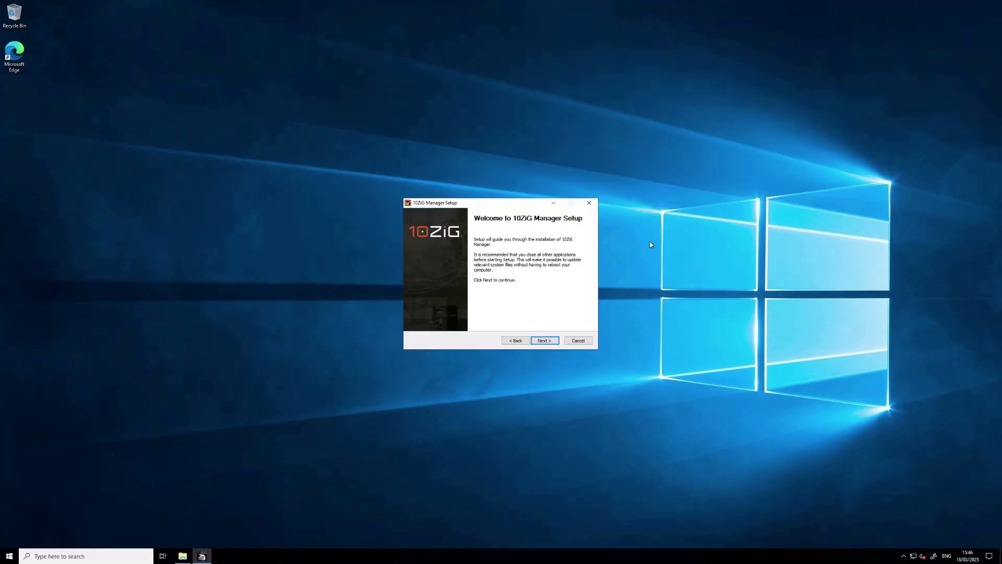
click(544, 341)
click(545, 340)
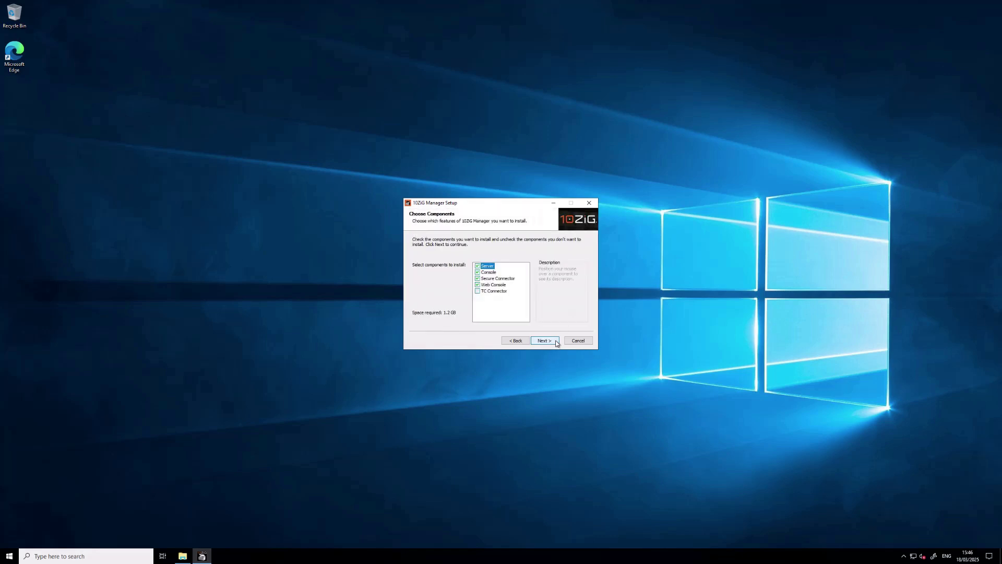
click(477, 291)
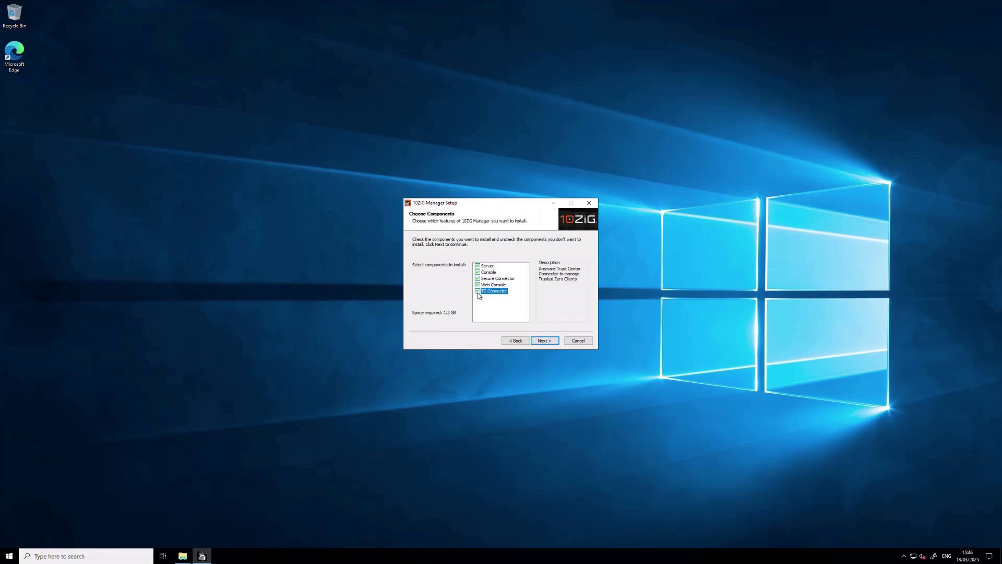
click(557, 340)
click(556, 341)
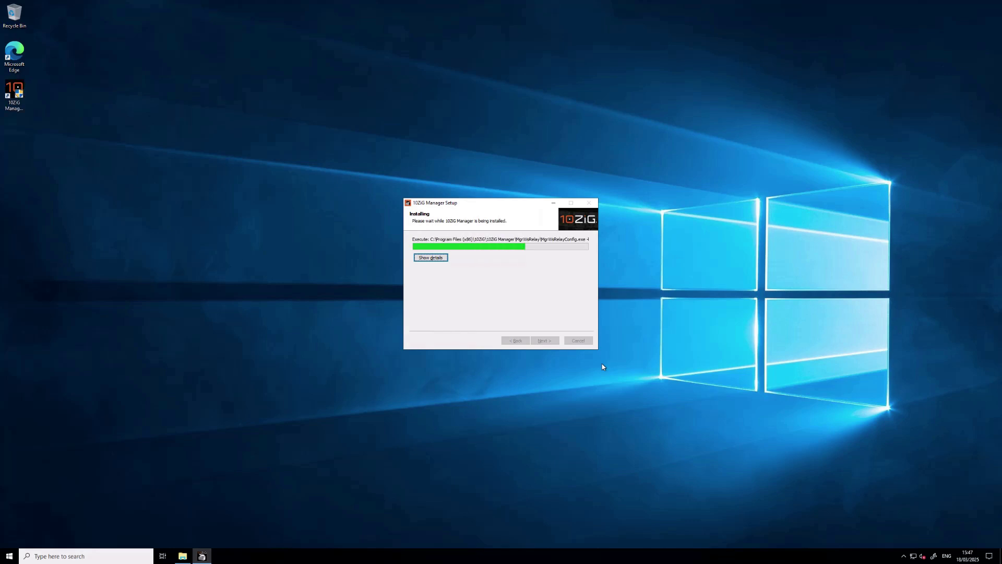
click(761, 427)
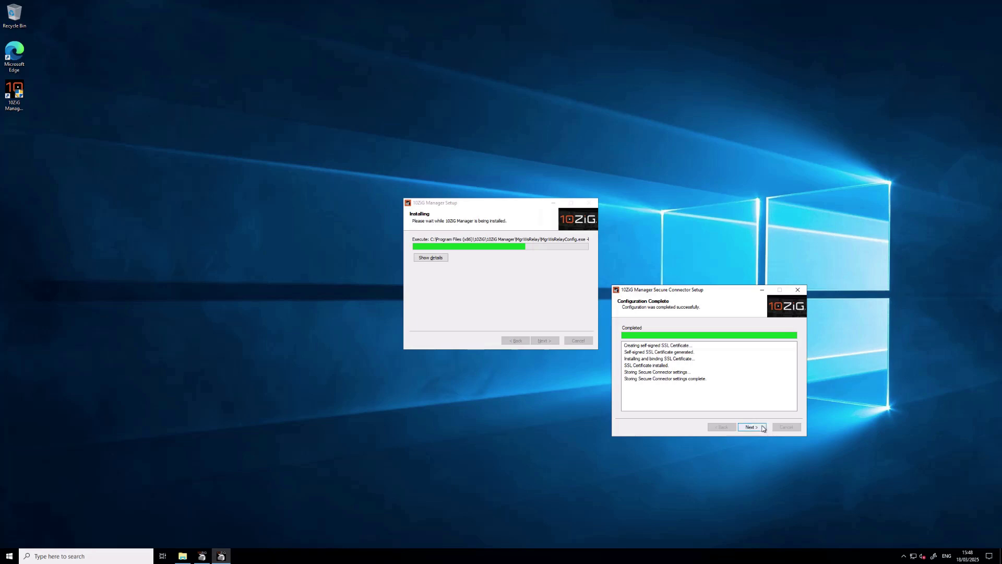
click(752, 427)
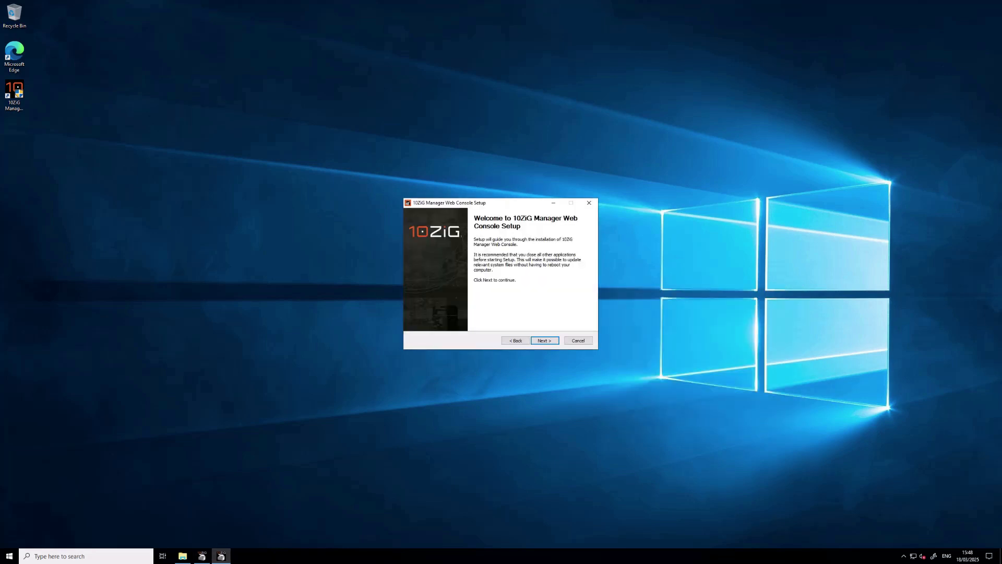
Install the 10ZiG Manager Web Console through its Next, Install and Finish pages.
click(555, 341)
click(556, 342)
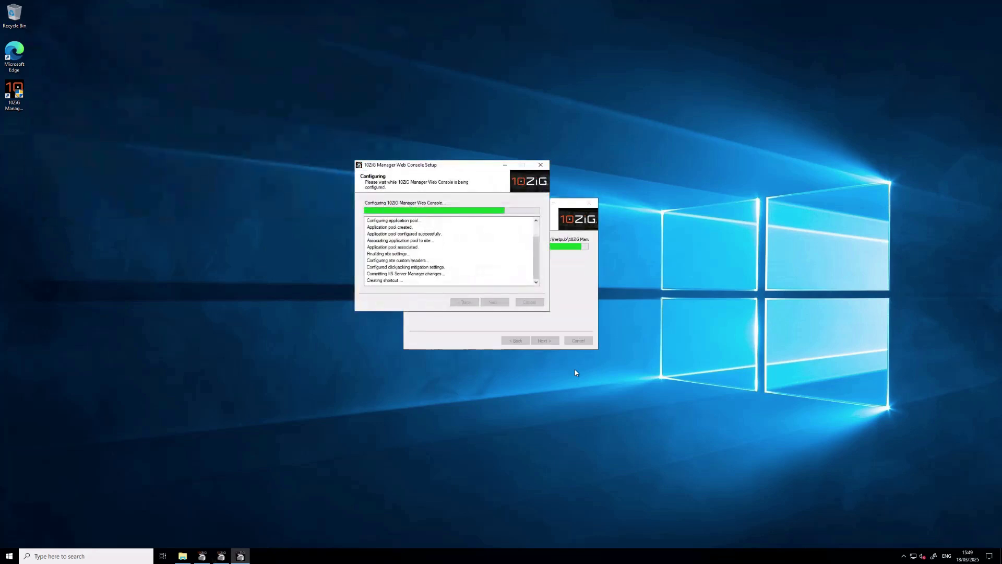
click(555, 341)
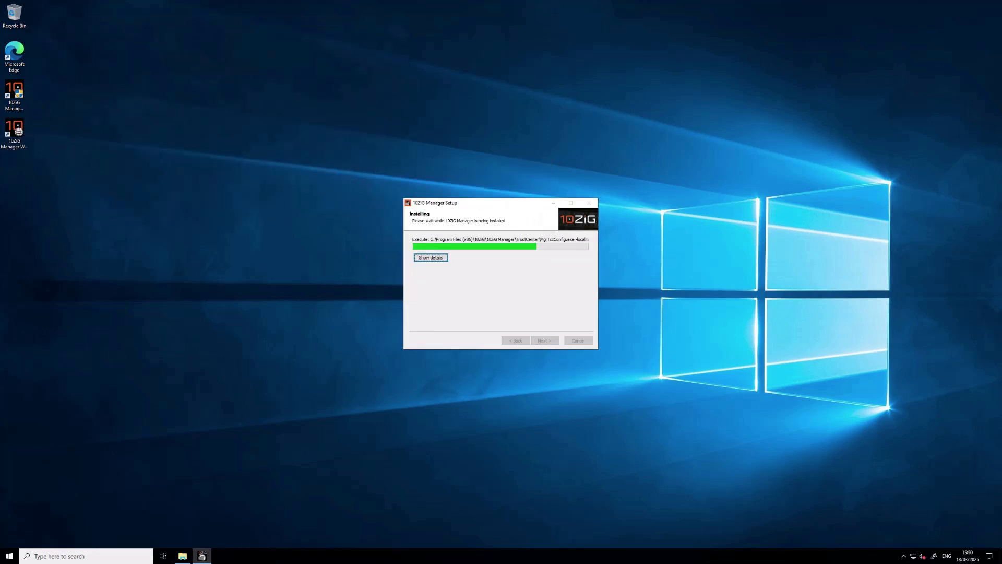
click(512, 255)
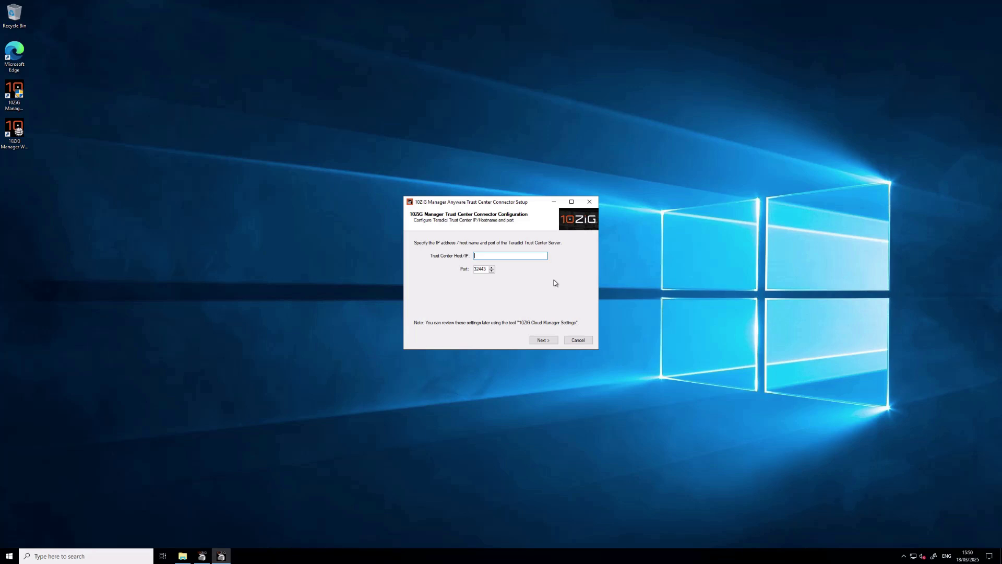
Point the connector at host api.jh-trust-center., set the new admin password, and complete configuration.
text(api.jh-trust-center.)
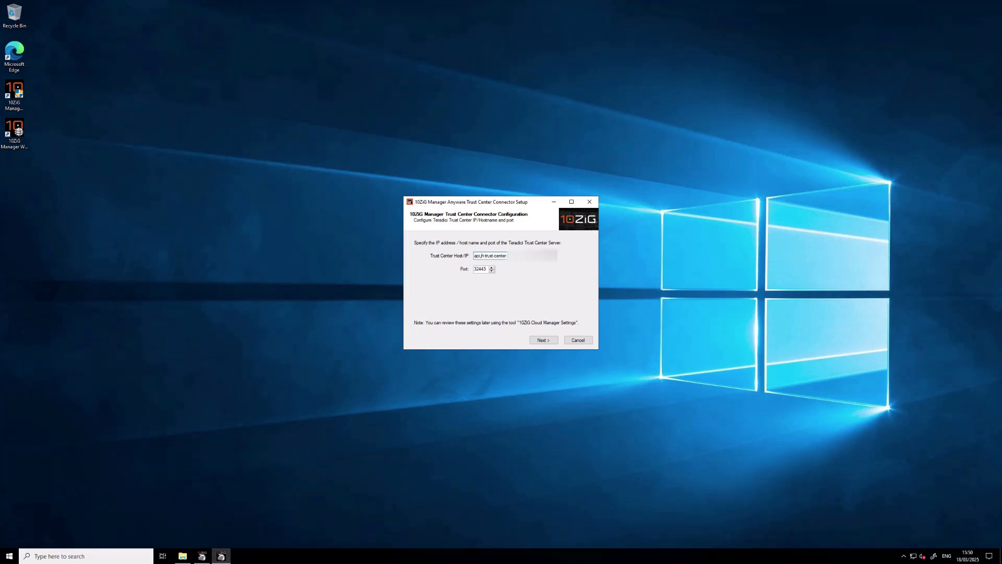
click(555, 341)
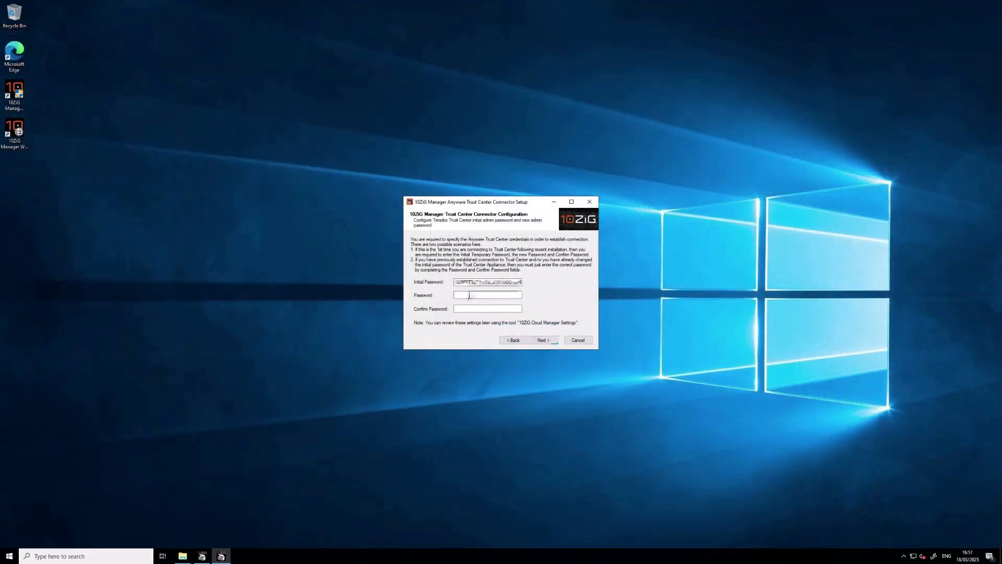
click(470, 294)
text(P)
text(•••••••••)
click(556, 342)
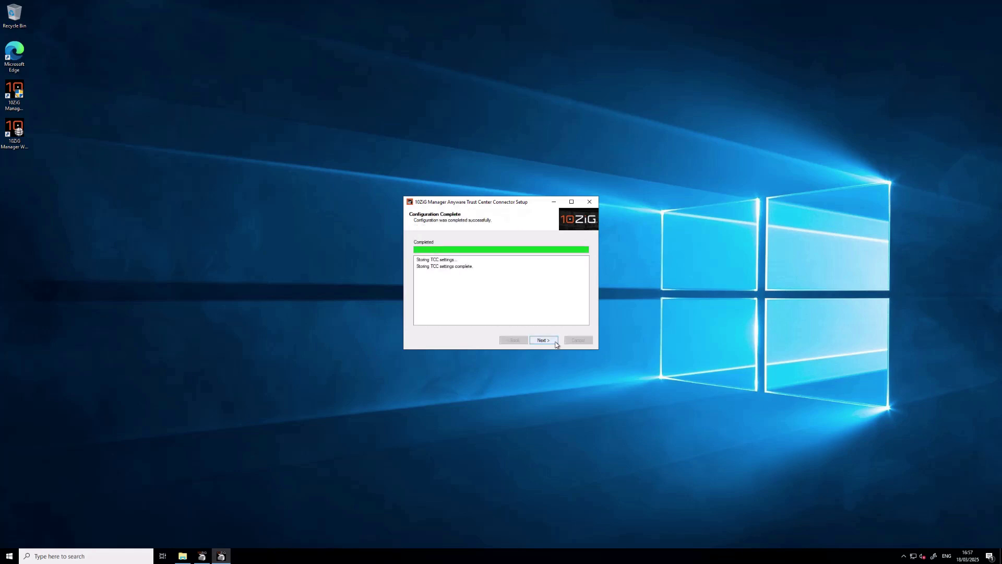
click(556, 340)
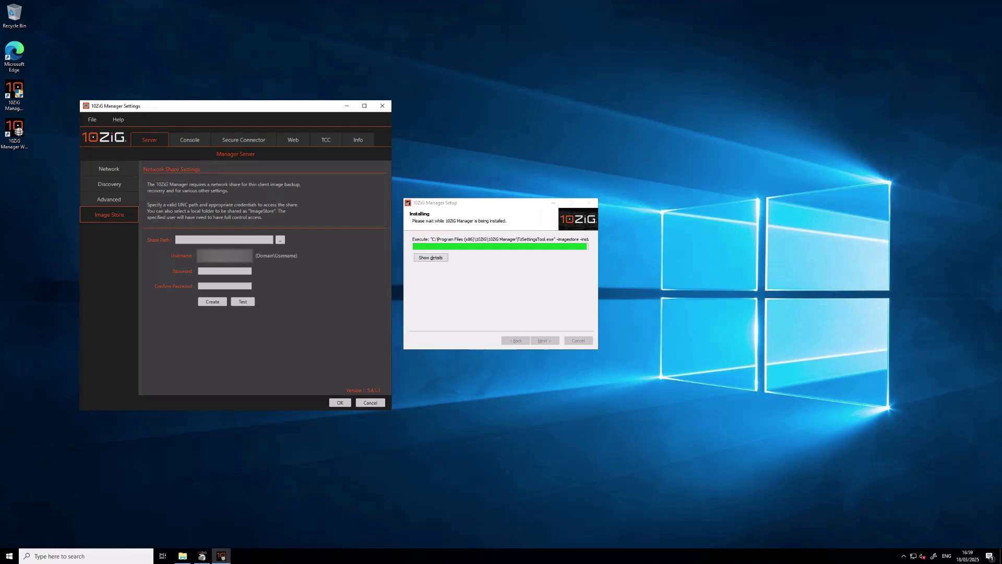
Set the image store path to C:\ImageStore, enter and confirm its password, and test the share.
text(ImageStore)
click(231, 274)
text(••••••••••••••••••)
key(Tab)
text(••••••••••••••••••)
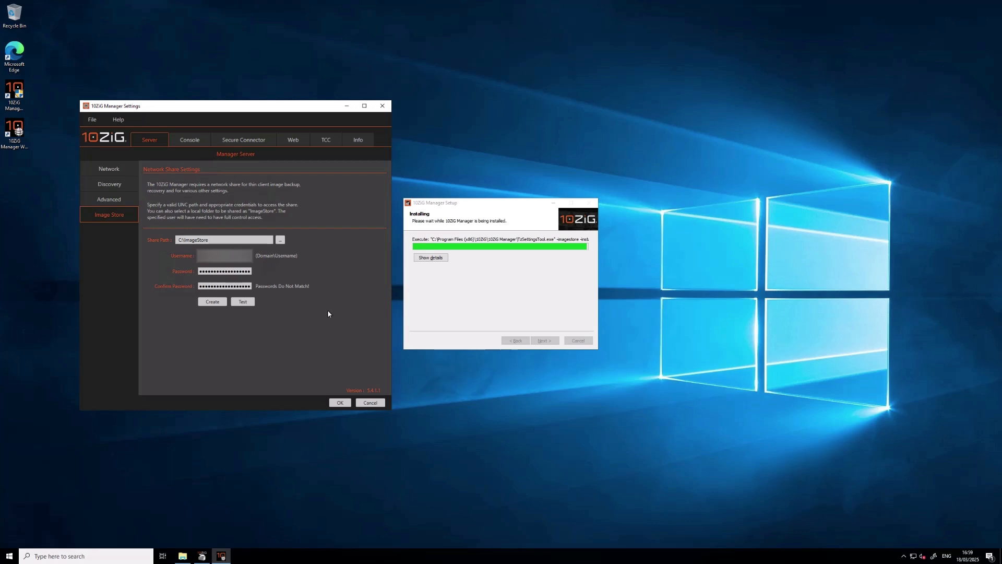
click(243, 302)
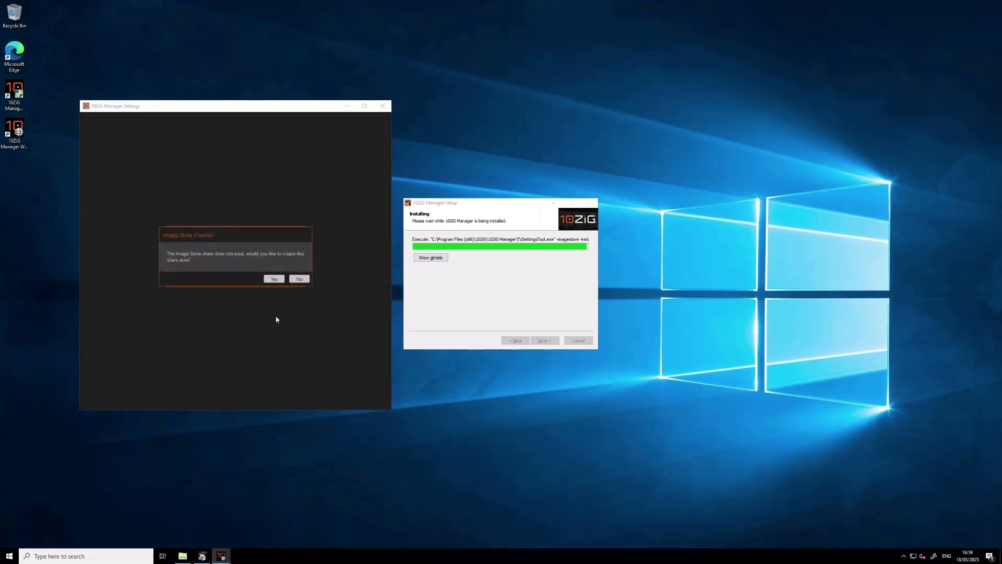
Create the share and folder, skip the DNS SRV record, allow firewall updates, and finish setup.
click(276, 280)
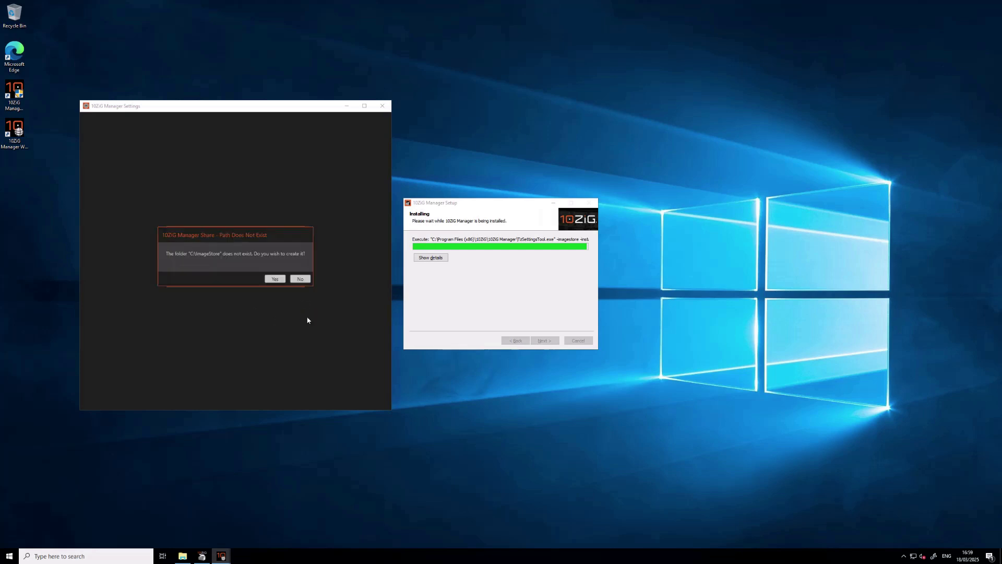
click(283, 279)
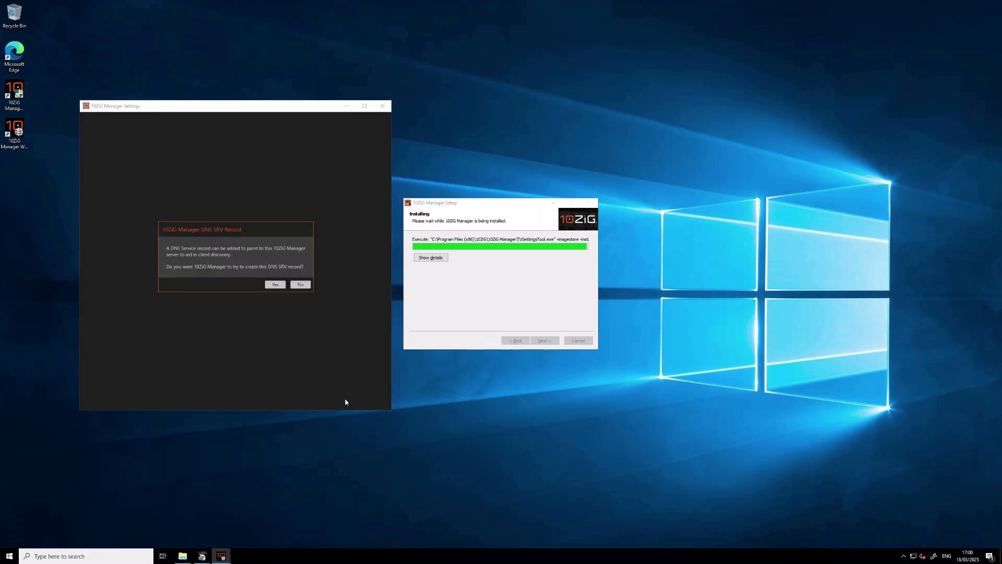
click(309, 284)
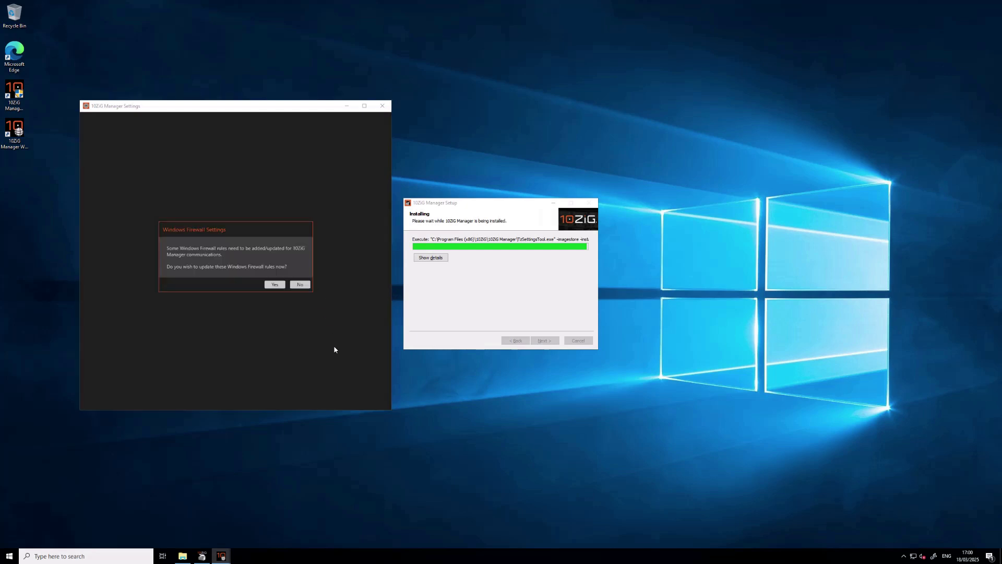
click(275, 284)
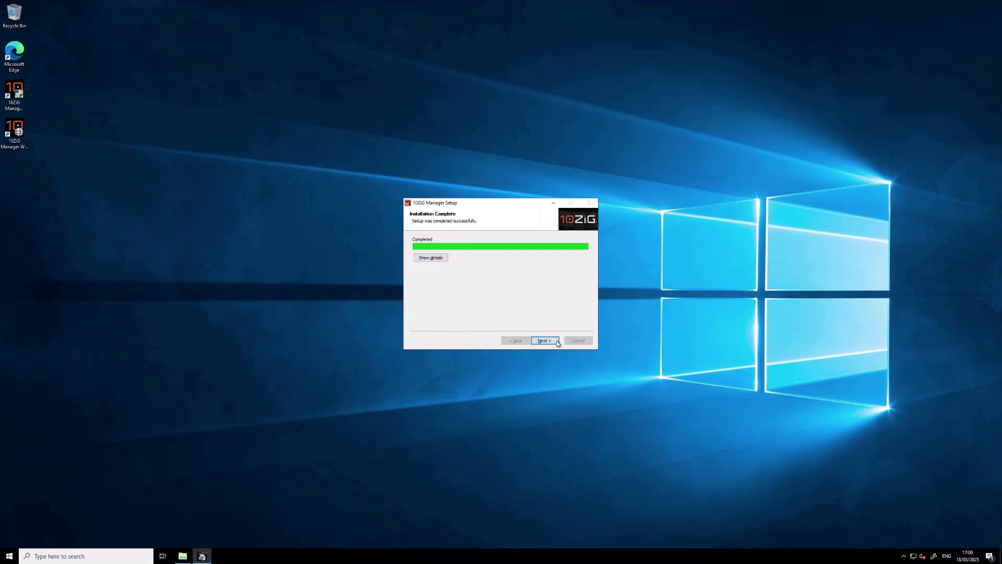
click(557, 340)
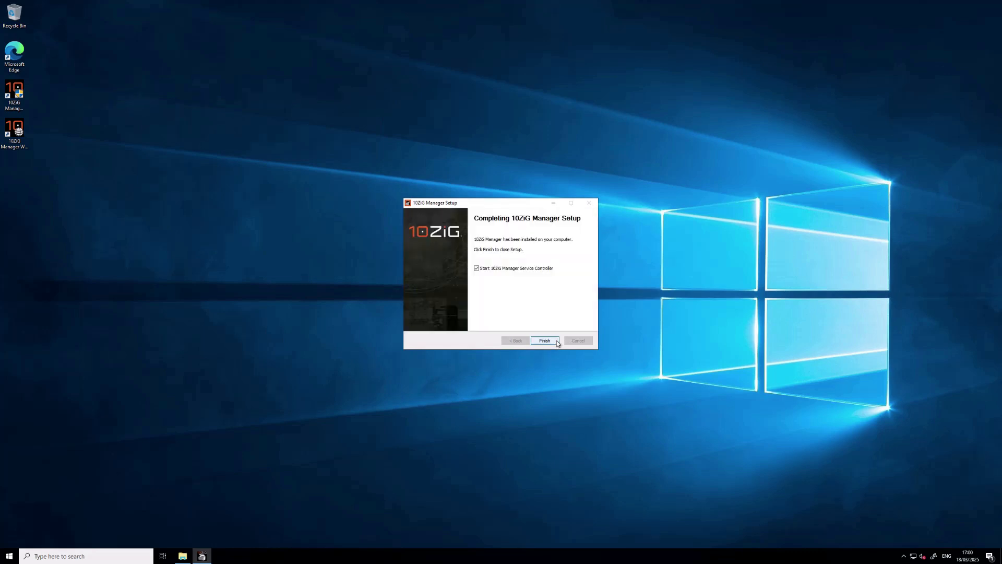
click(556, 340)
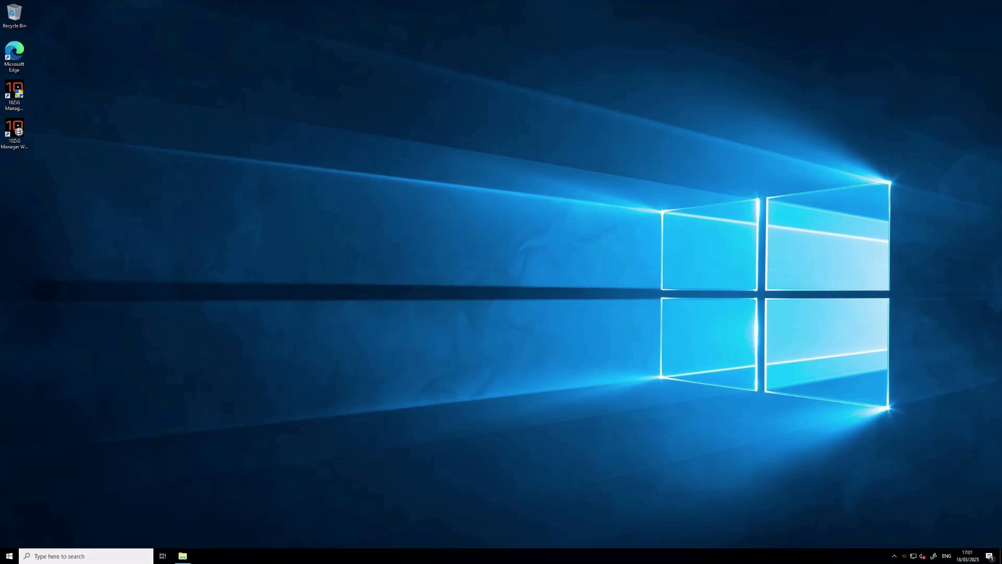
Launch 10ZiG Manager Settings from the Start menu's 10ZiG Manager folder.
click(9, 556)
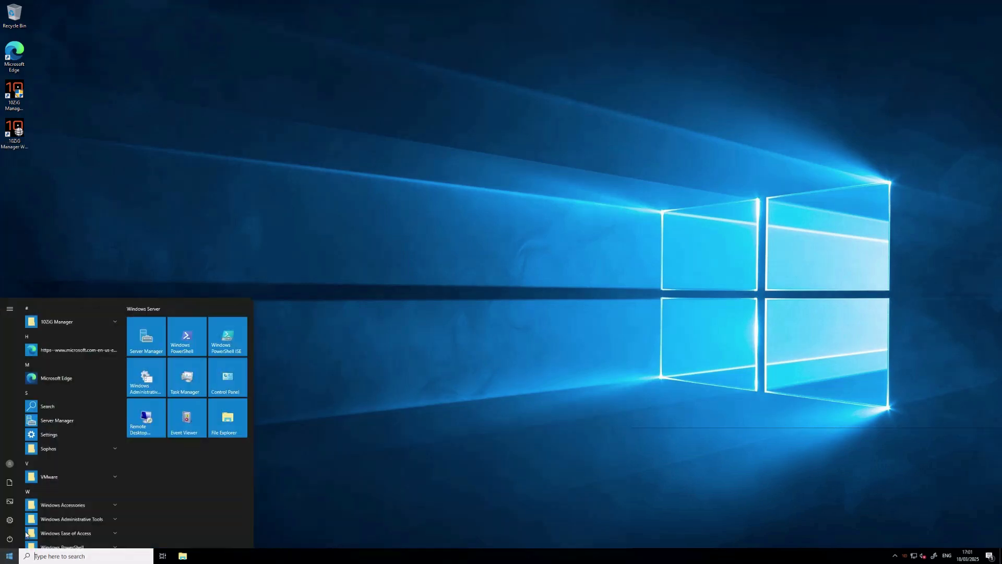
click(118, 326)
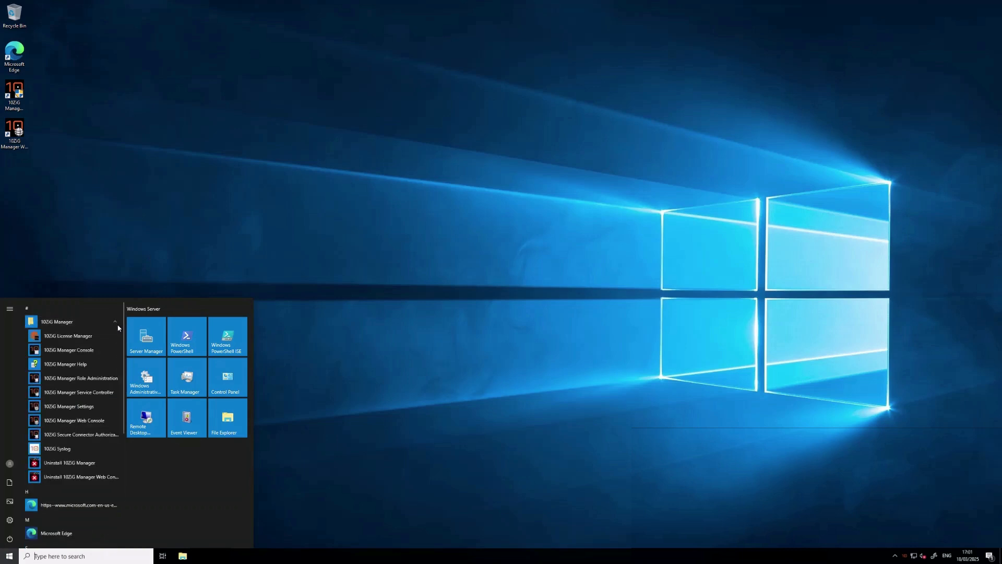
click(109, 406)
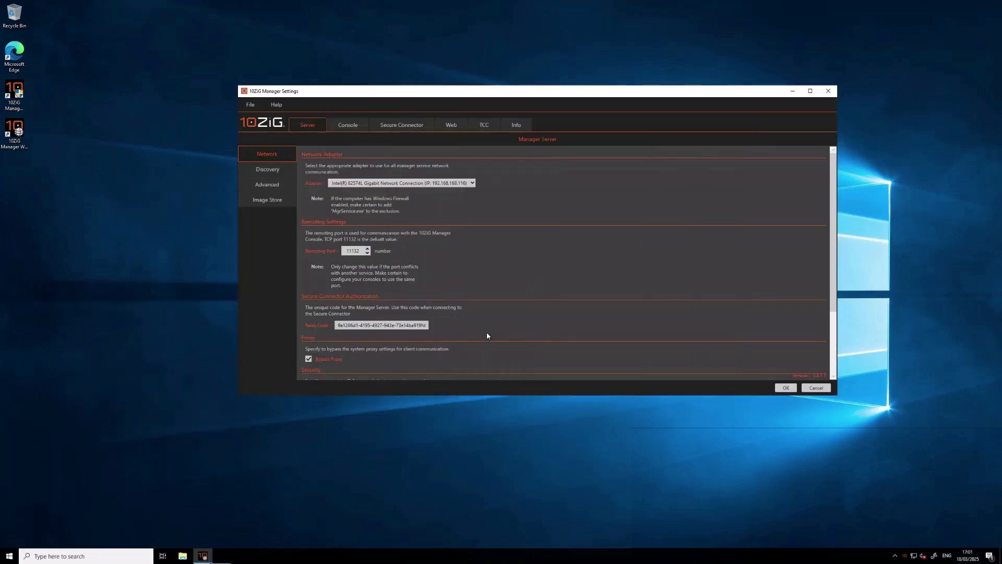
Review the Discovery options, save them with OK, and agree to restart the Manager service.
click(289, 167)
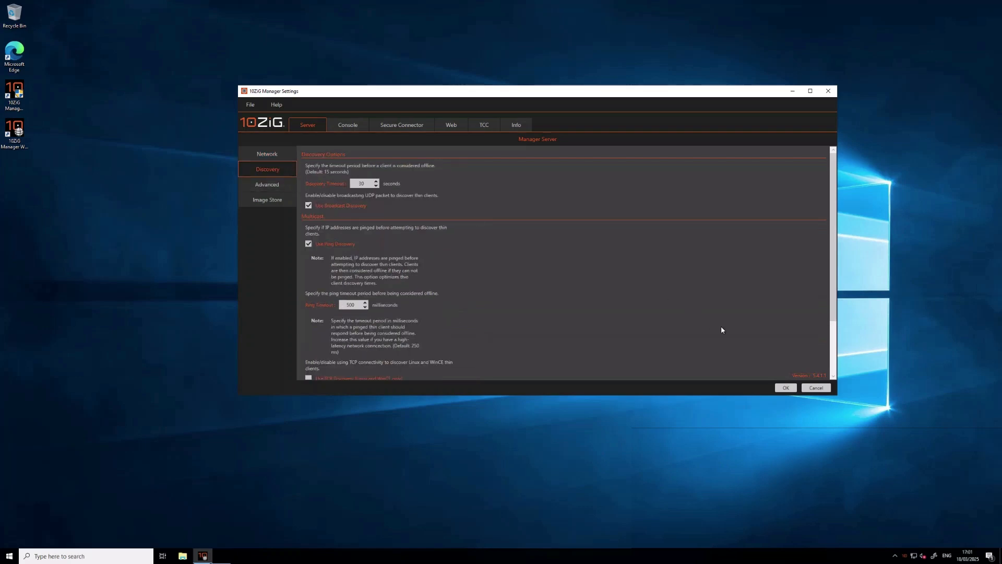
click(831, 361)
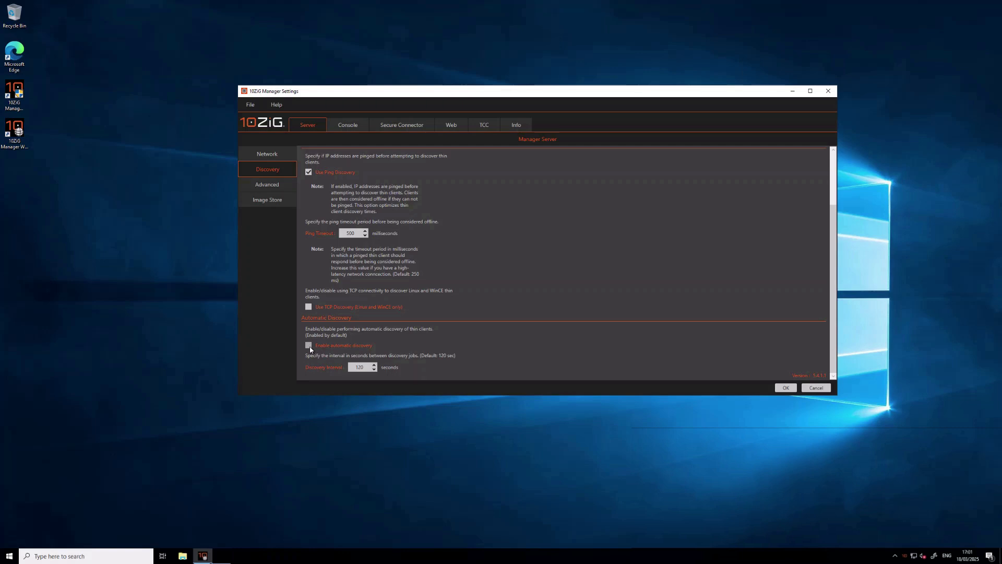
click(788, 388)
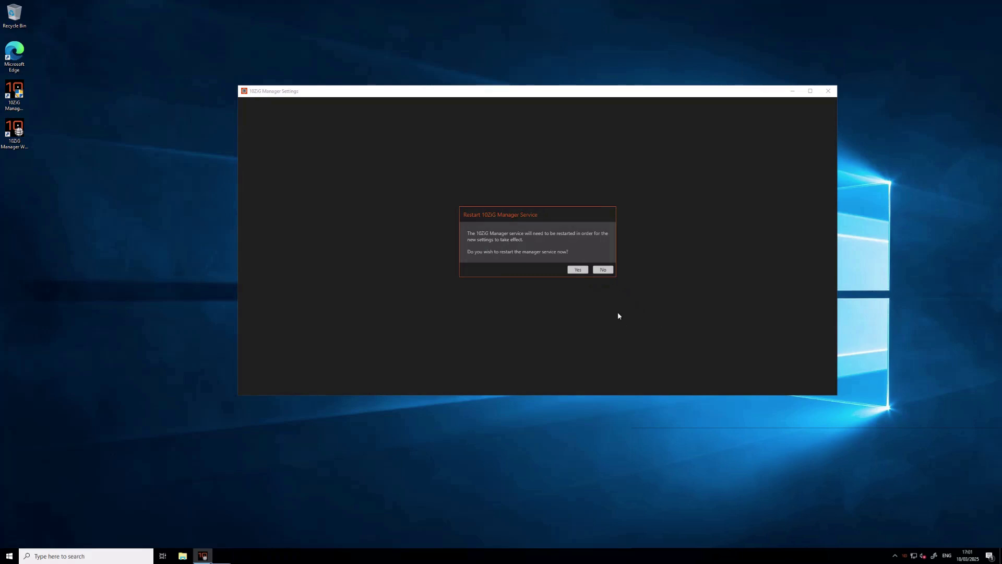
click(578, 269)
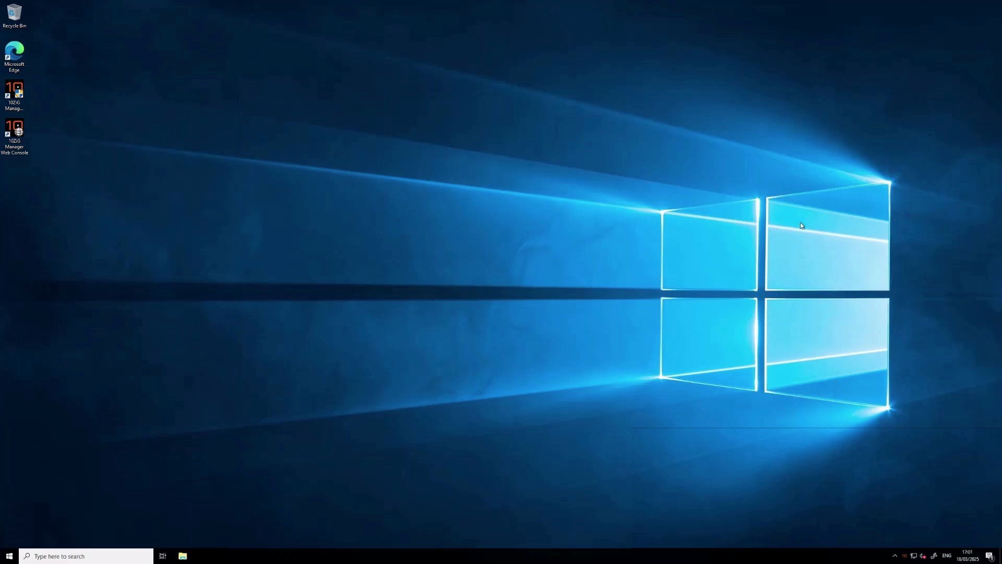
Sign in to the 10ZiG Manager Web Console with the admin password.
key(super+e)
text(••••••••)
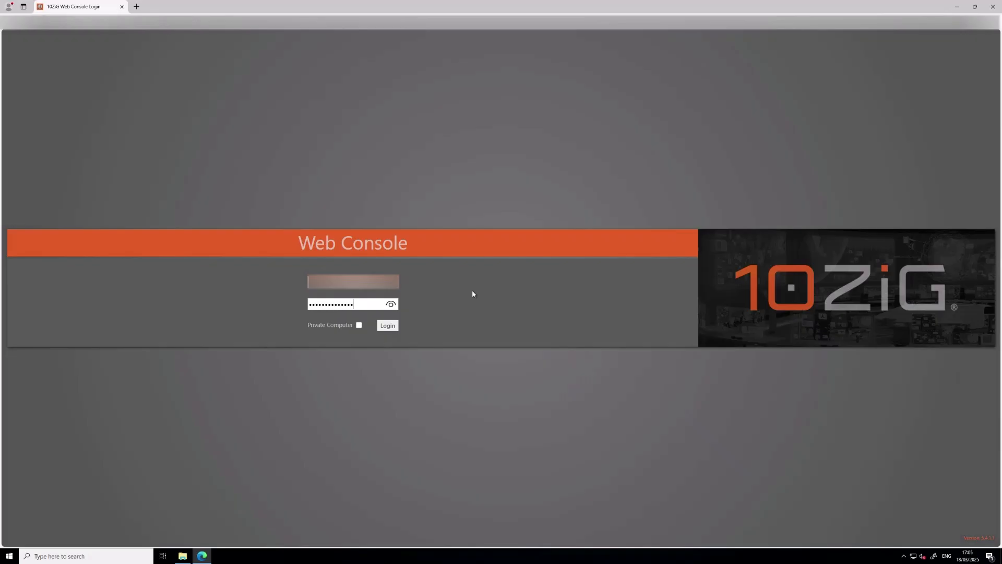
click(396, 327)
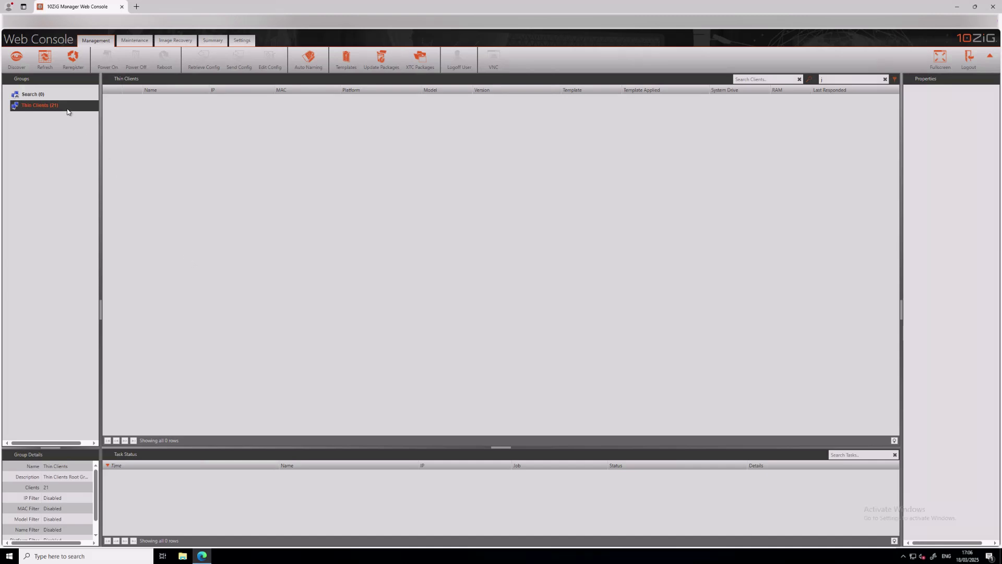
Create a 'Trusted Zero Clients' group under Thin Clients filtered to the Trusted Zero Client platform.
right_click(66, 111)
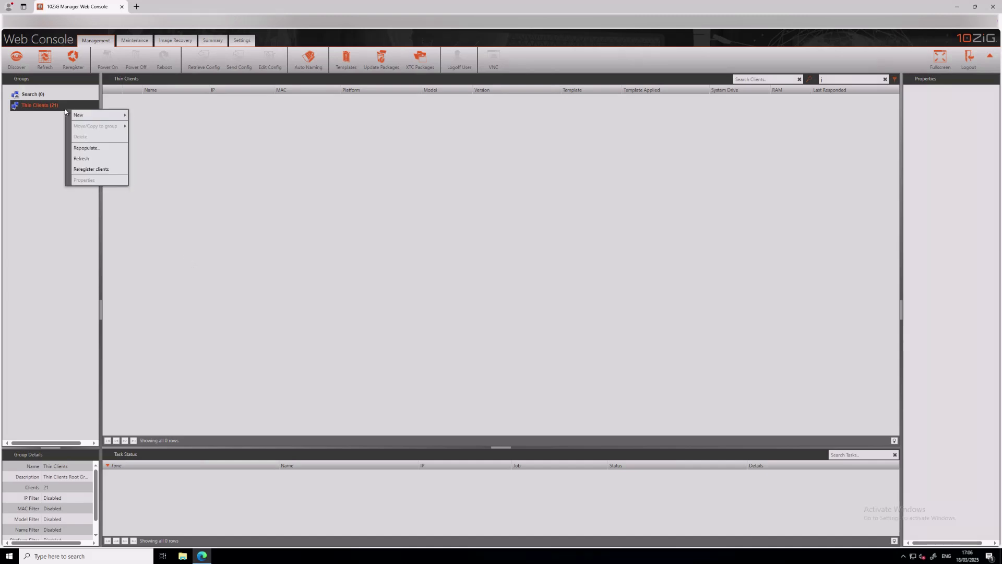
mouse_move(119, 116)
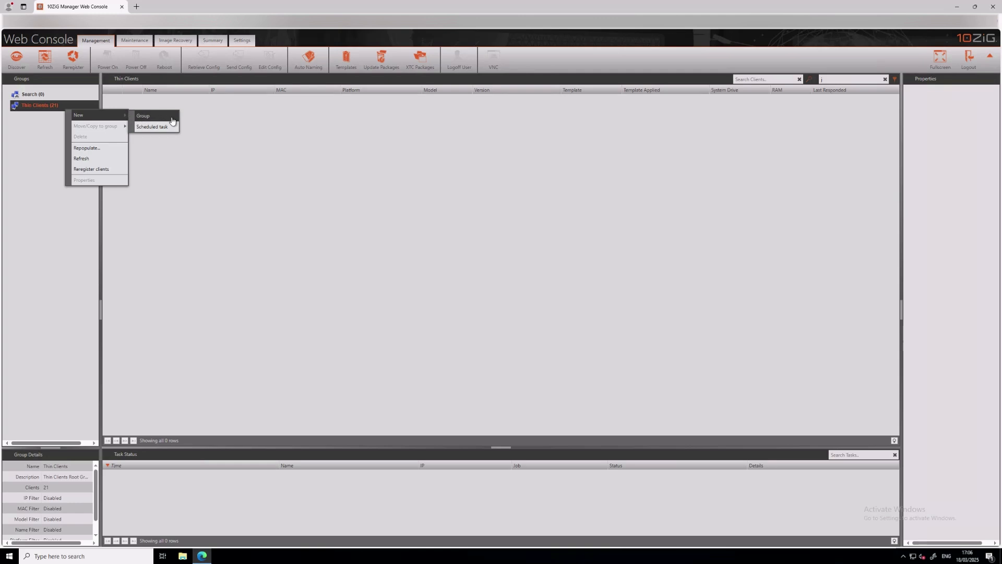
click(173, 119)
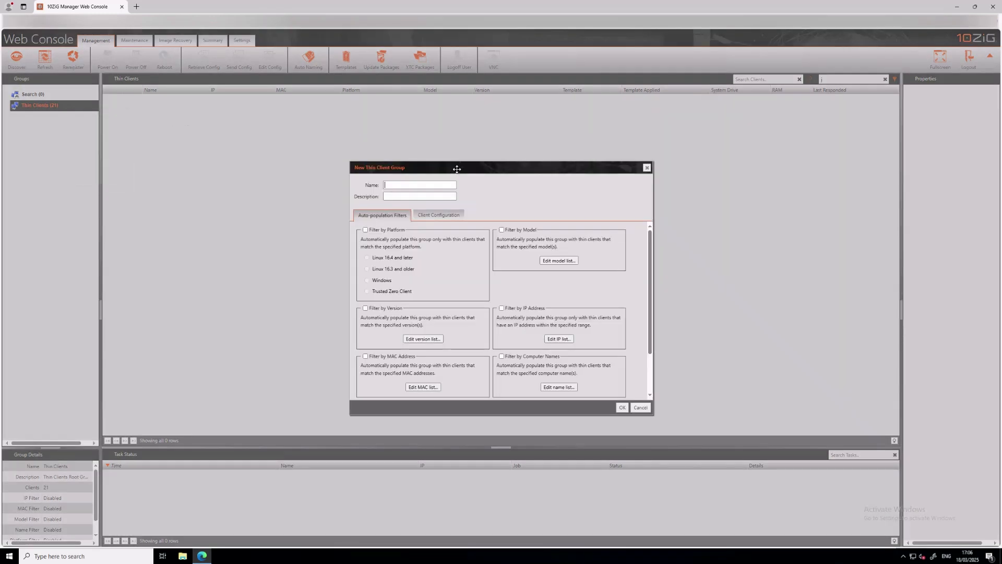
text(Trusted Zero Clients)
click(365, 230)
click(367, 291)
click(622, 407)
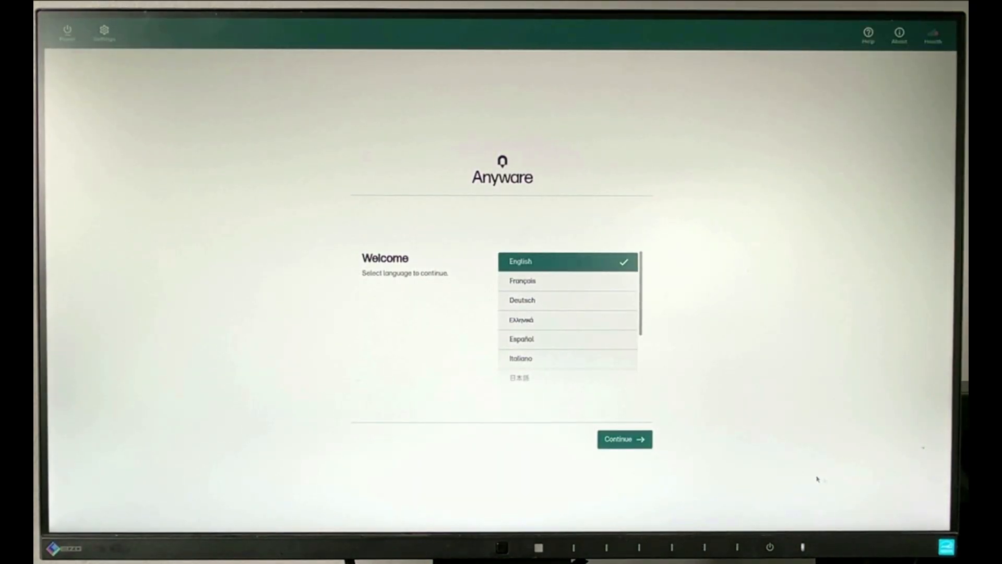
Keep English, register with the Trust Center at 'register.jh-trust-center.', and confirm Health reads Healthy.
click(649, 446)
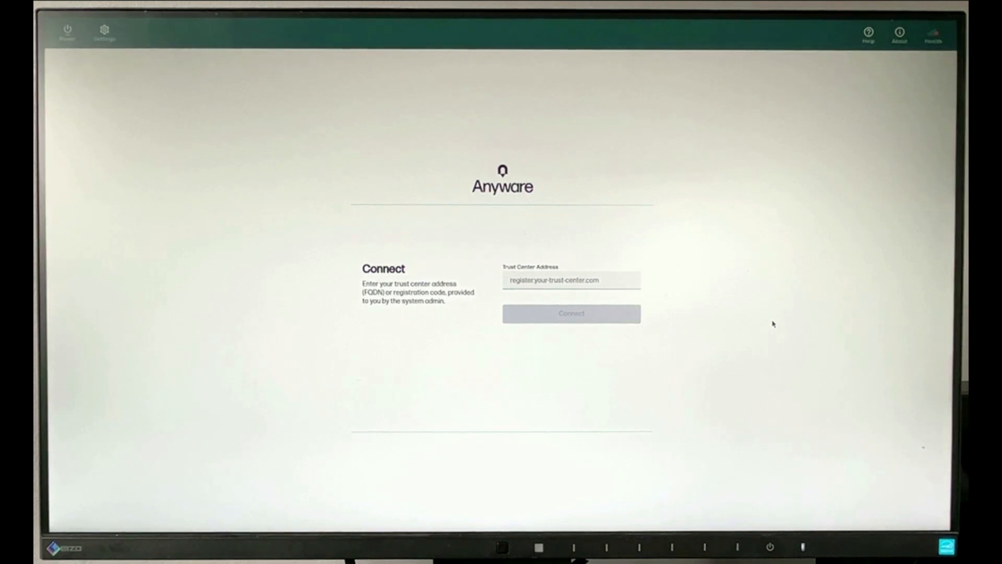
text(register.jh-trust-)
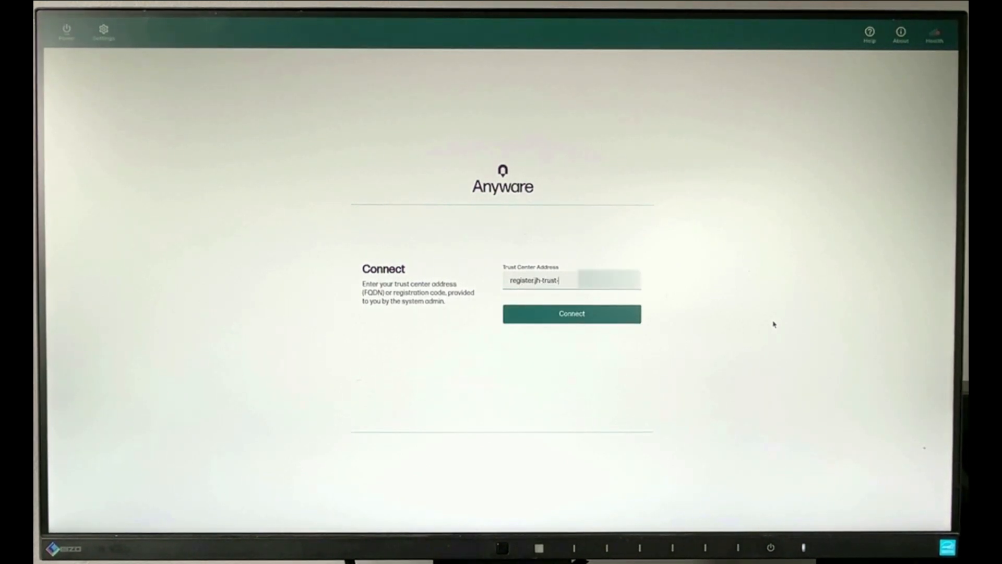
text(center.)
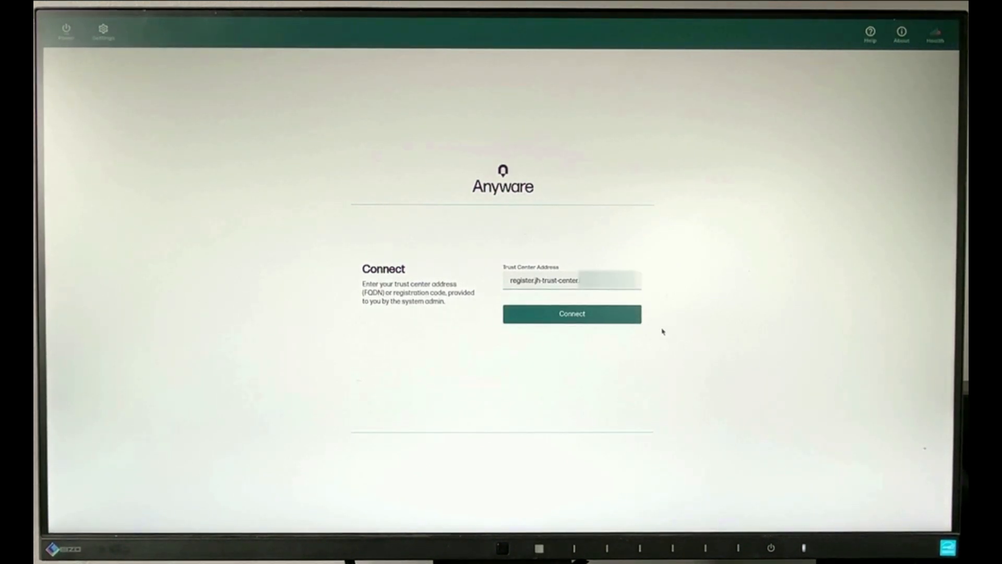
click(638, 322)
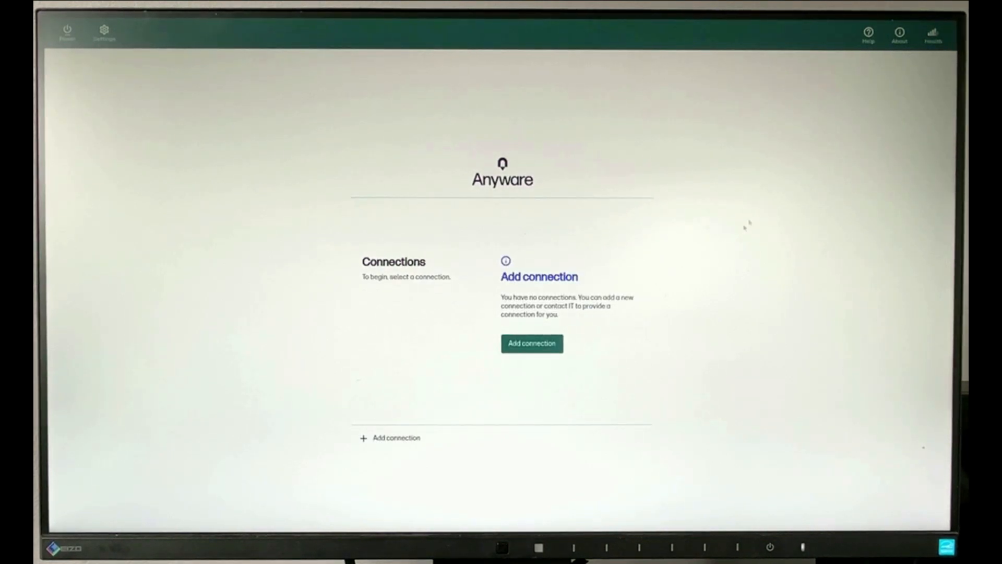
click(943, 41)
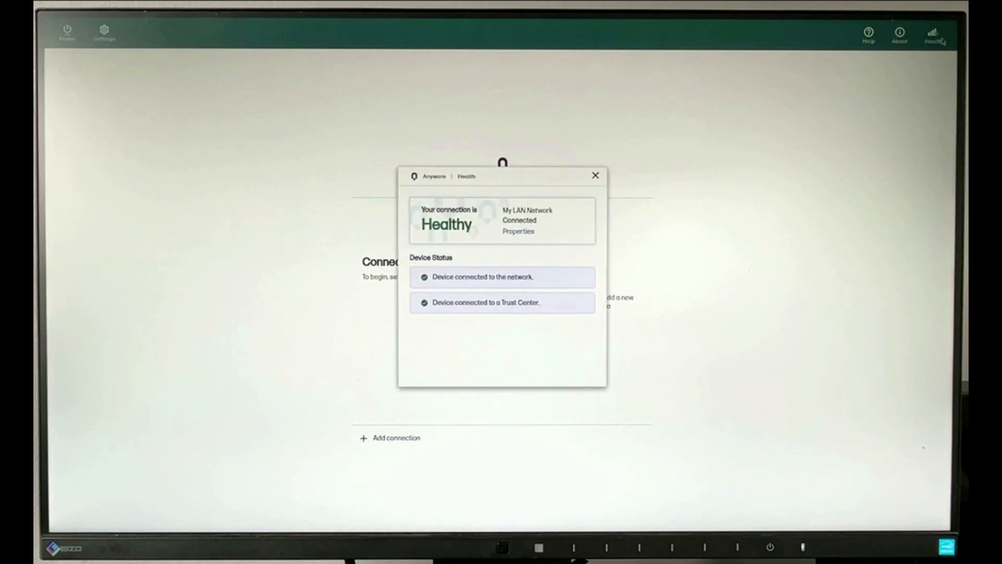